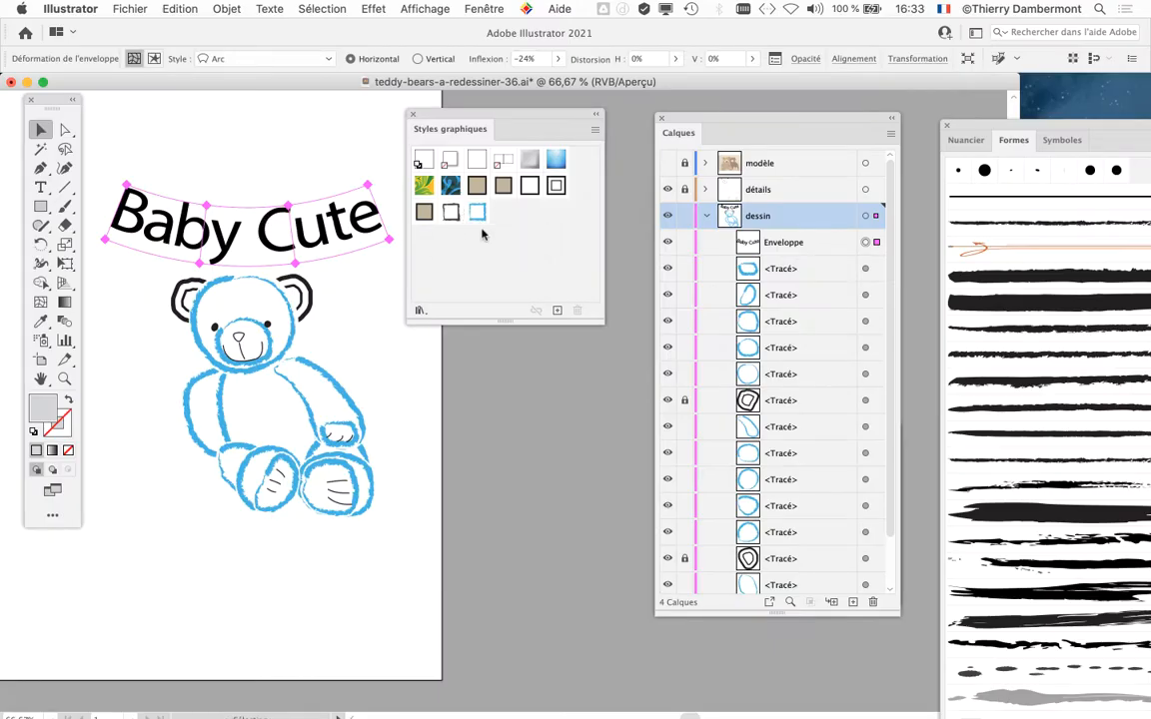
Apply the blue charcoal-stroke graphic style to the warped "Baby Cute" text and move the floating panels clear of it.
click(478, 214)
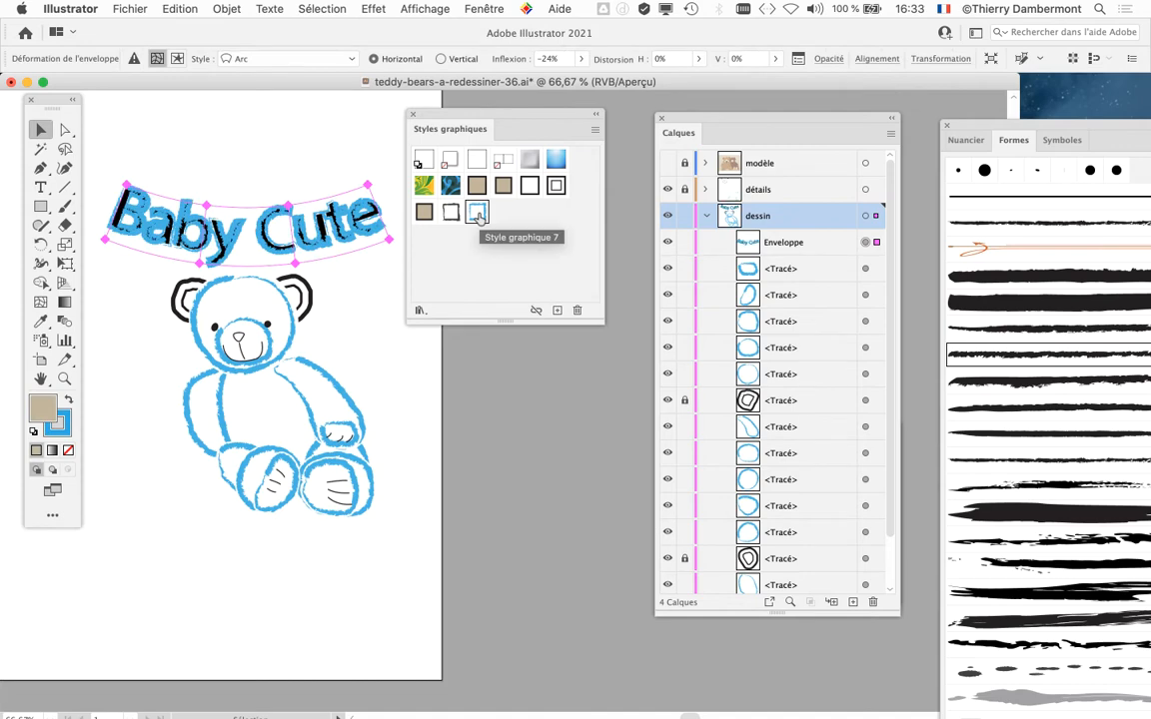
drag(463, 116, 453, 357)
scroll(157, 247, up, 1)
scroll(157, 248, up, 1)
drag(712, 124, 925, 131)
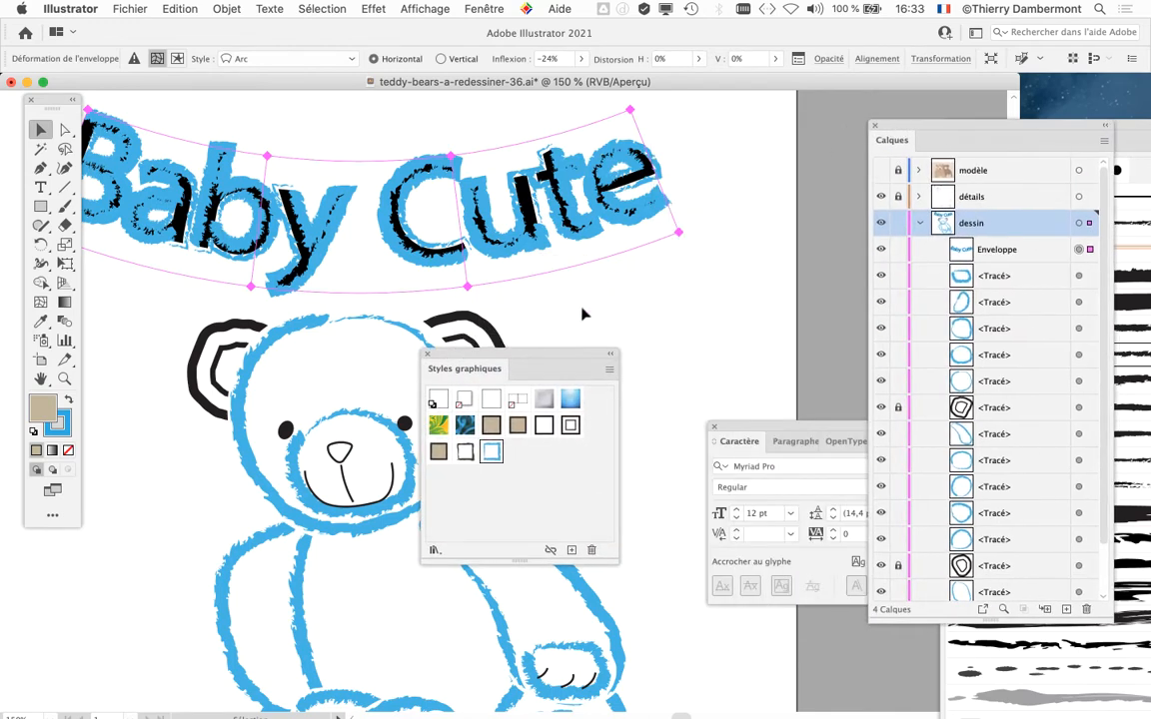
drag(526, 358, 823, 118)
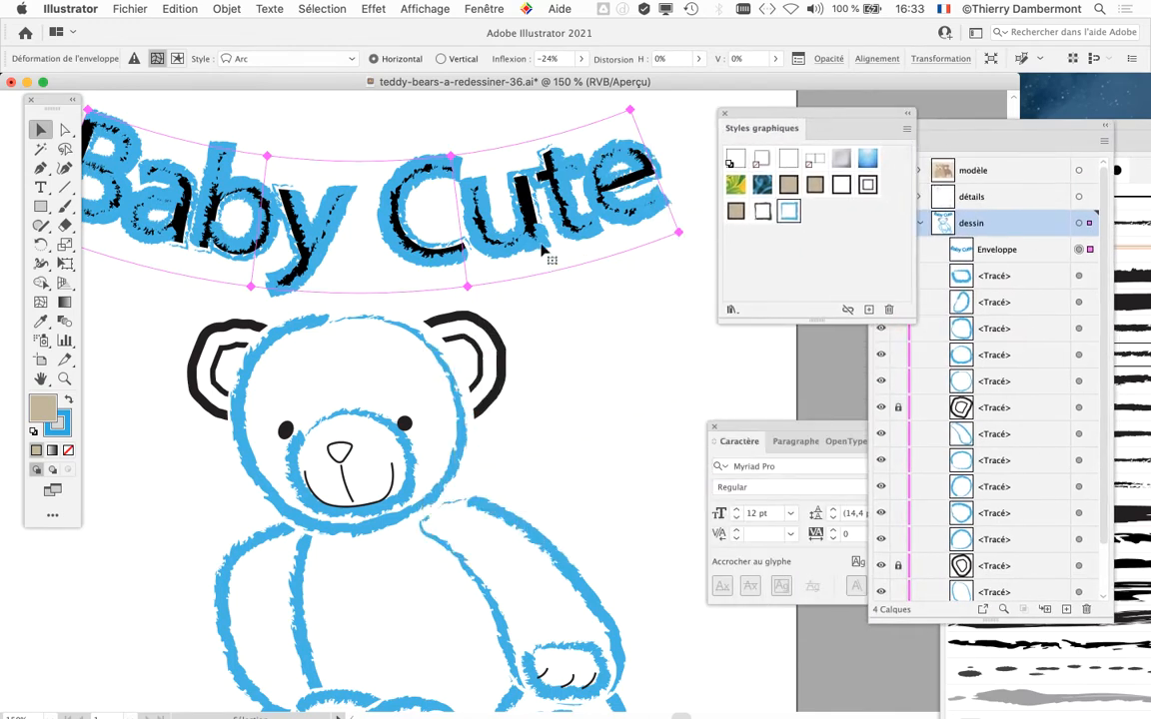
Examine the fill and charcoal stroke of the "Baby Cute" lettering up close, and deselect it.
scroll(471, 354, up, 2)
scroll(470, 353, left, 2)
scroll(471, 353, down, 2)
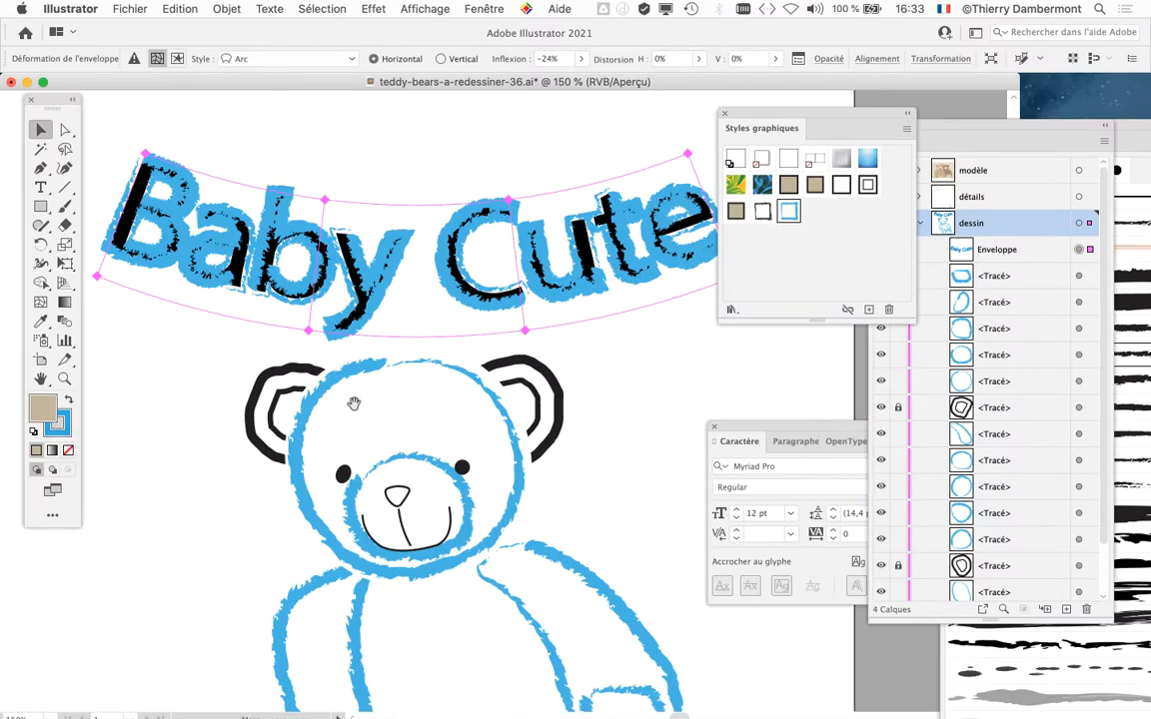
scroll(363, 398, down, 1)
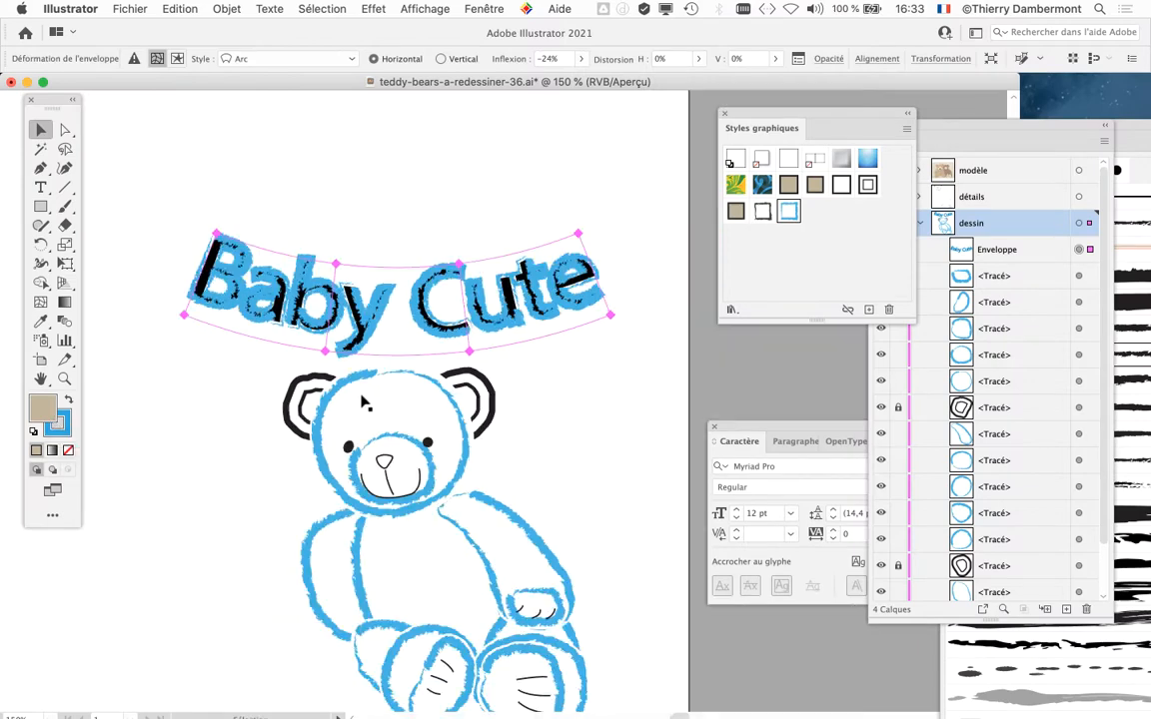
drag(370, 390, 329, 337)
scroll(334, 321, up, 1)
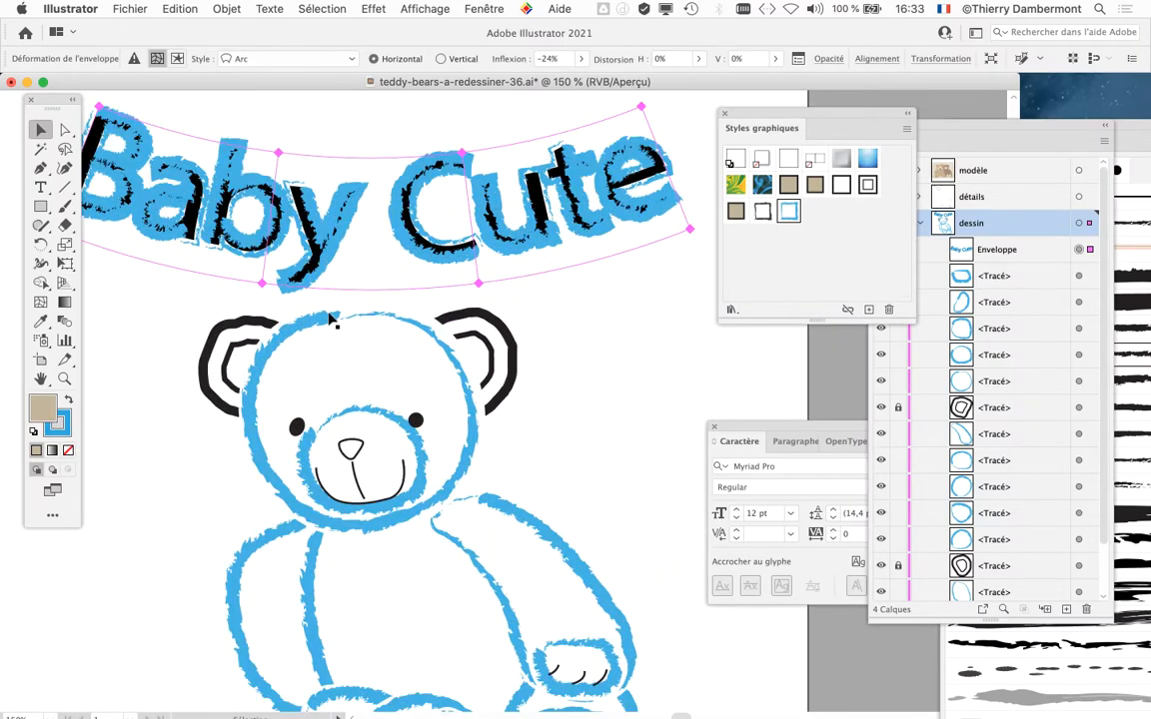
click(147, 339)
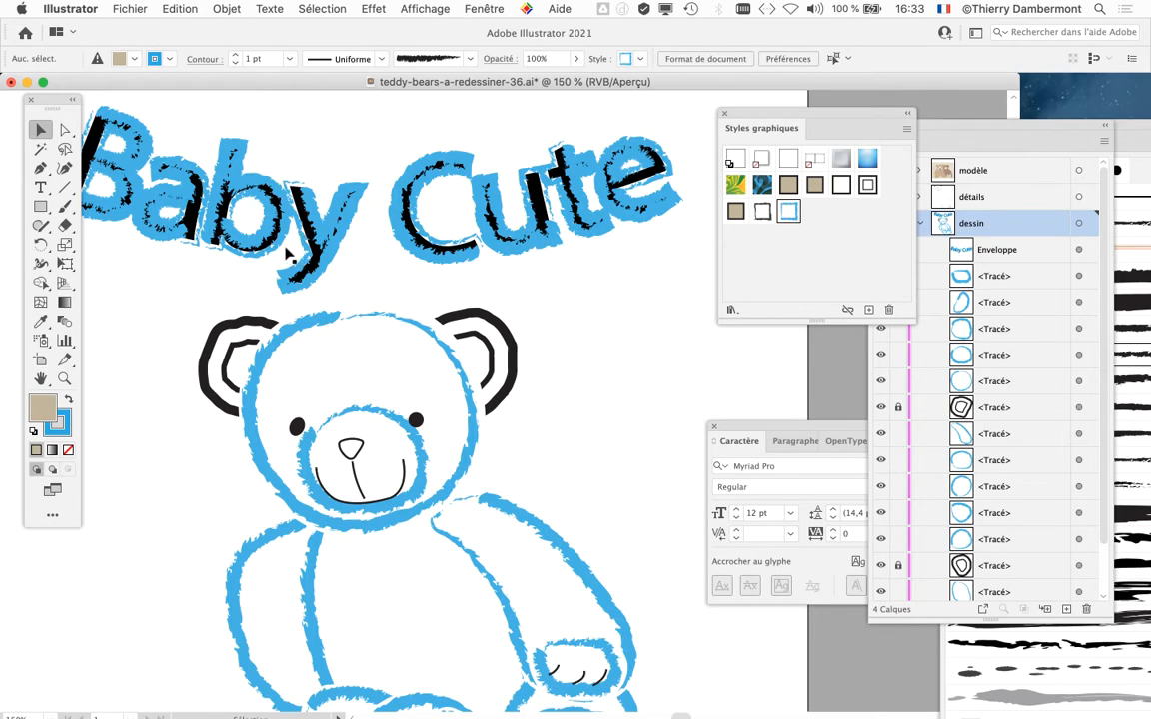
Show the Aspect panel beside the bear's face and move the Styles graphiques panel away from the lettering.
click(483, 8)
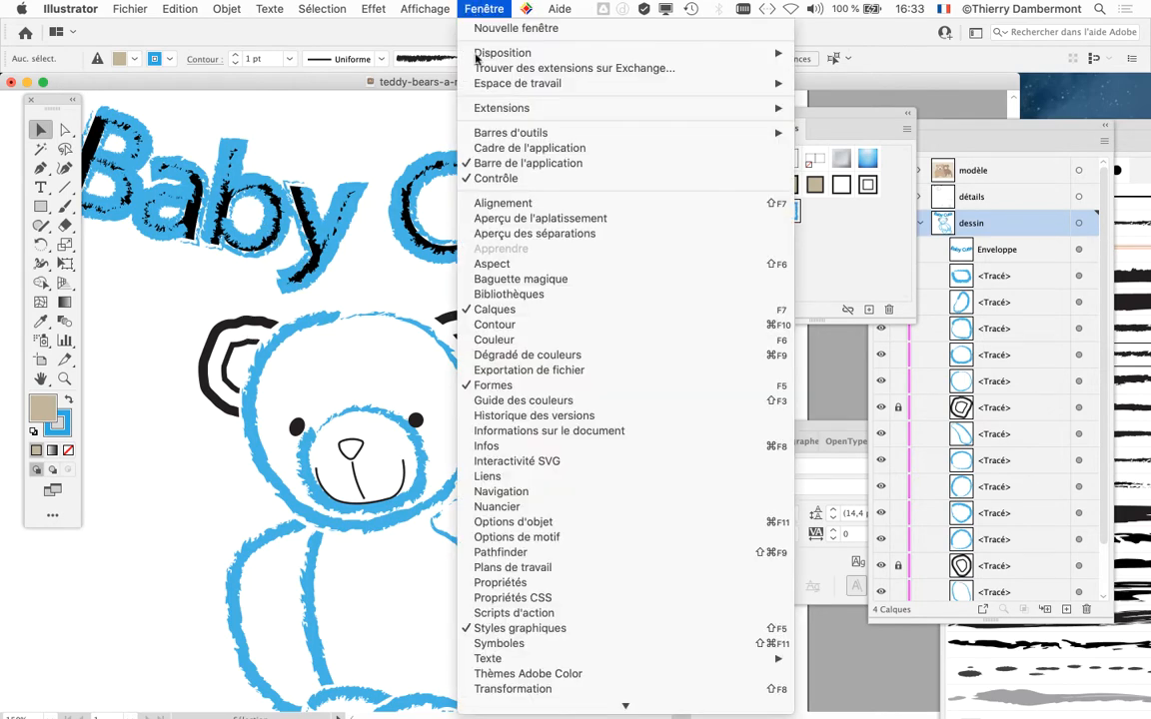
click(479, 263)
drag(277, 477, 643, 155)
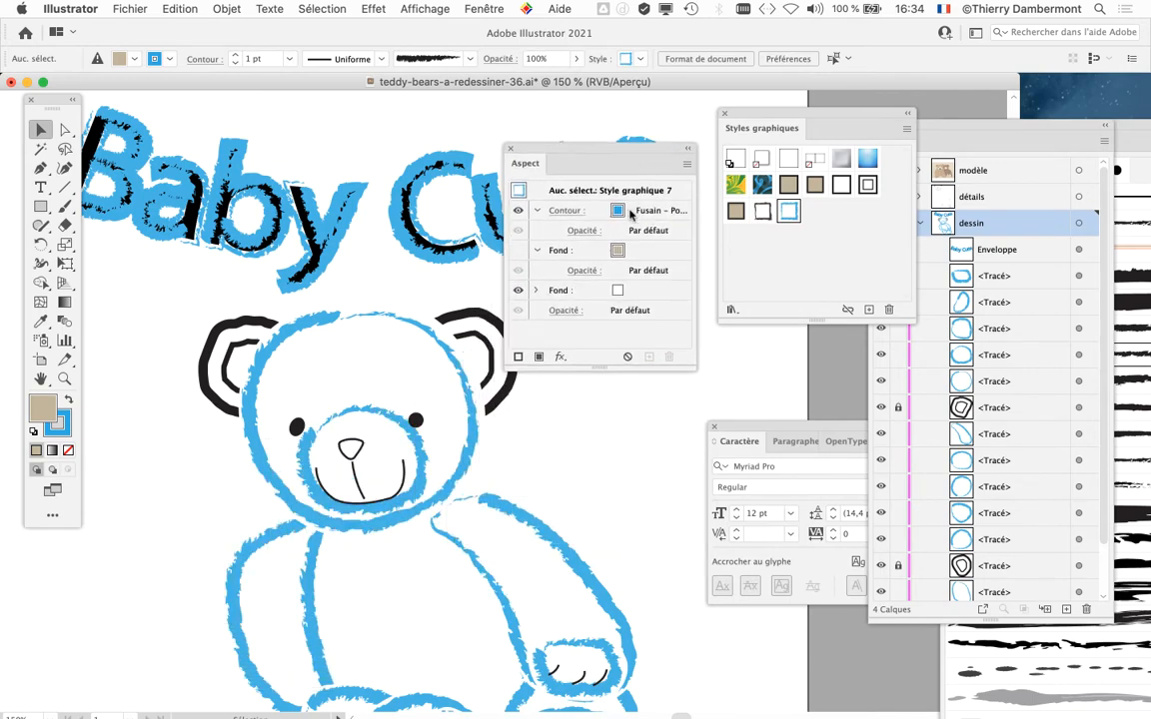
drag(567, 152, 503, 404)
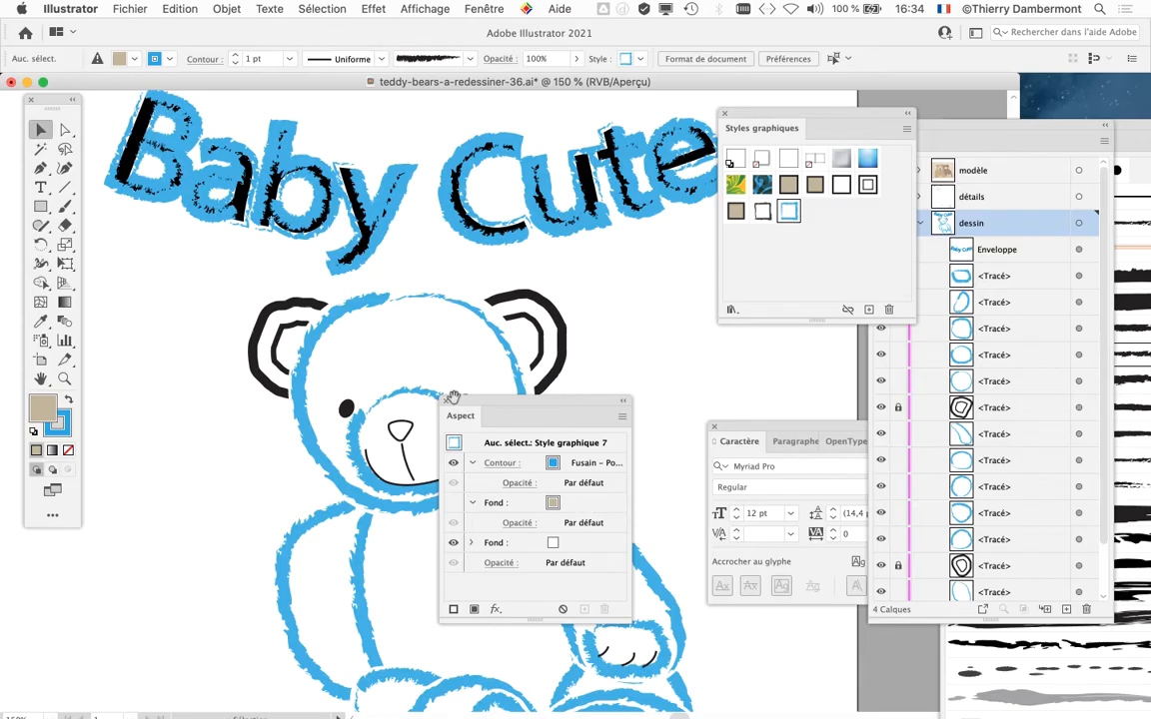
drag(433, 361, 424, 411)
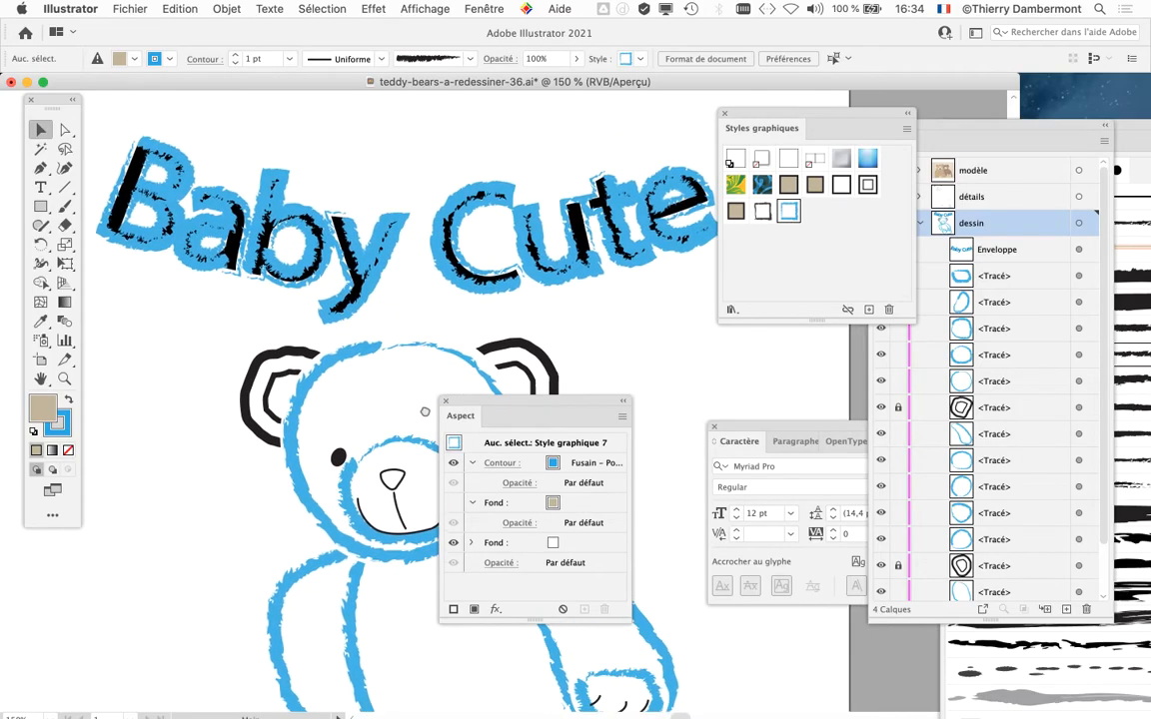
drag(742, 118, 845, 106)
scroll(450, 220, left, 3)
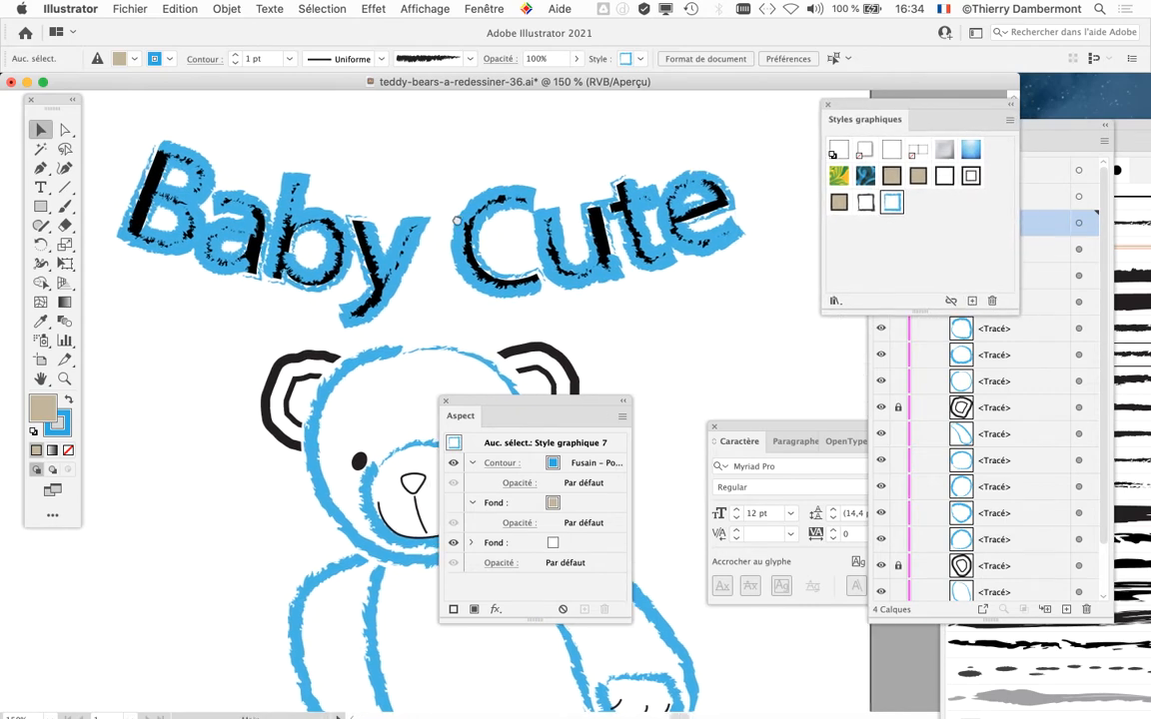
Edit the contents of the "Baby Cute" envelope and set the fill of all its characters to none.
click(244, 234)
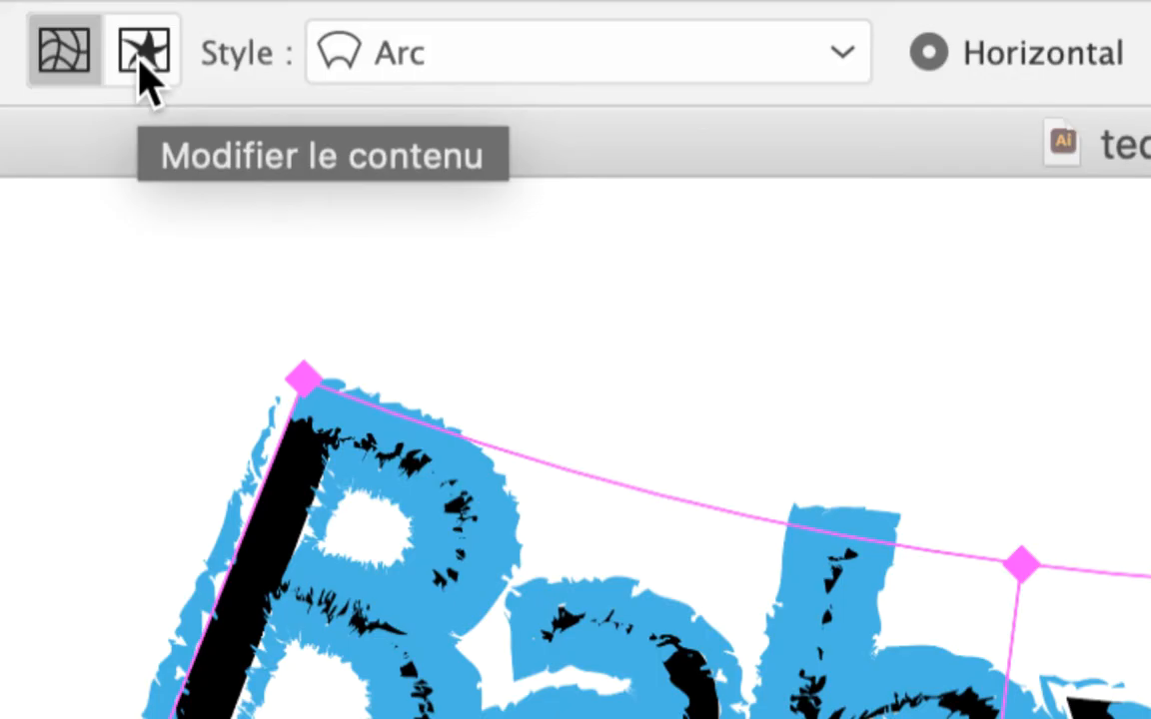
click(141, 60)
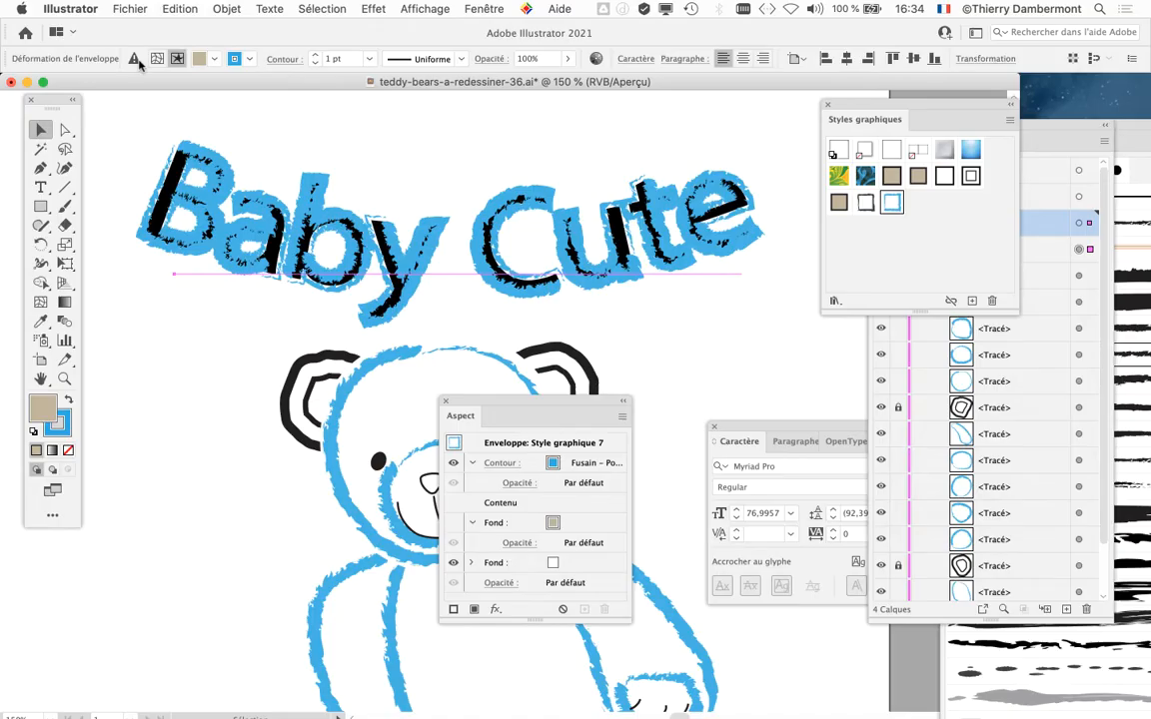
click(40, 188)
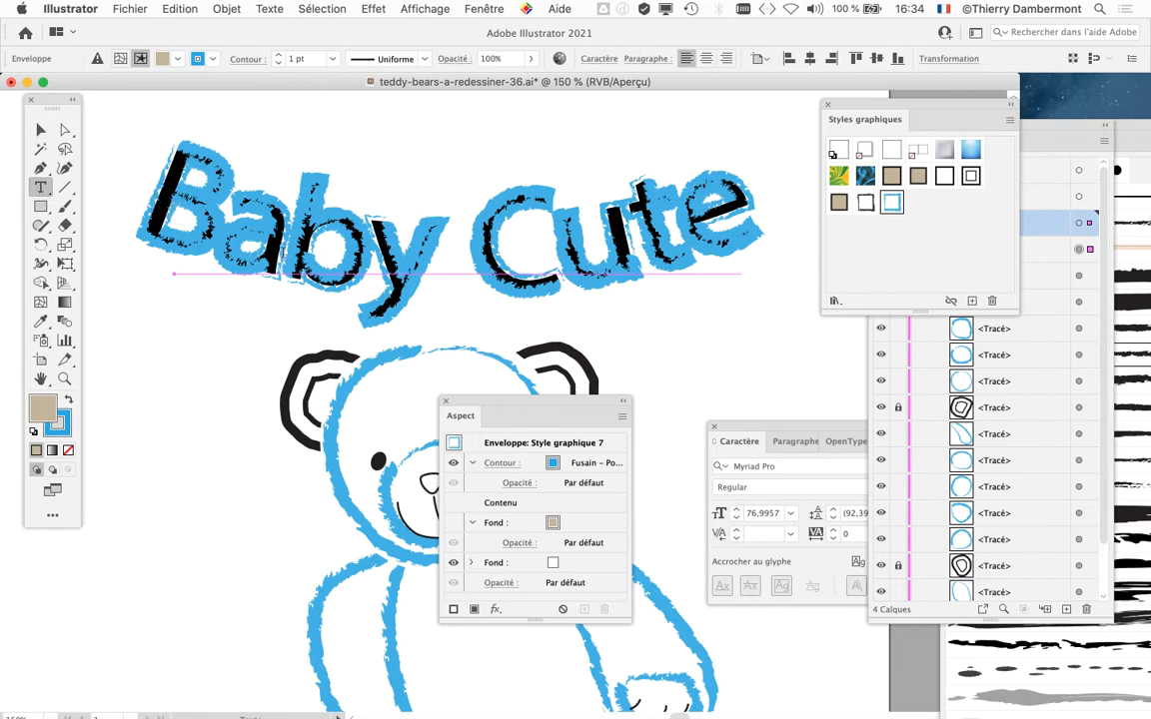
drag(183, 260, 785, 254)
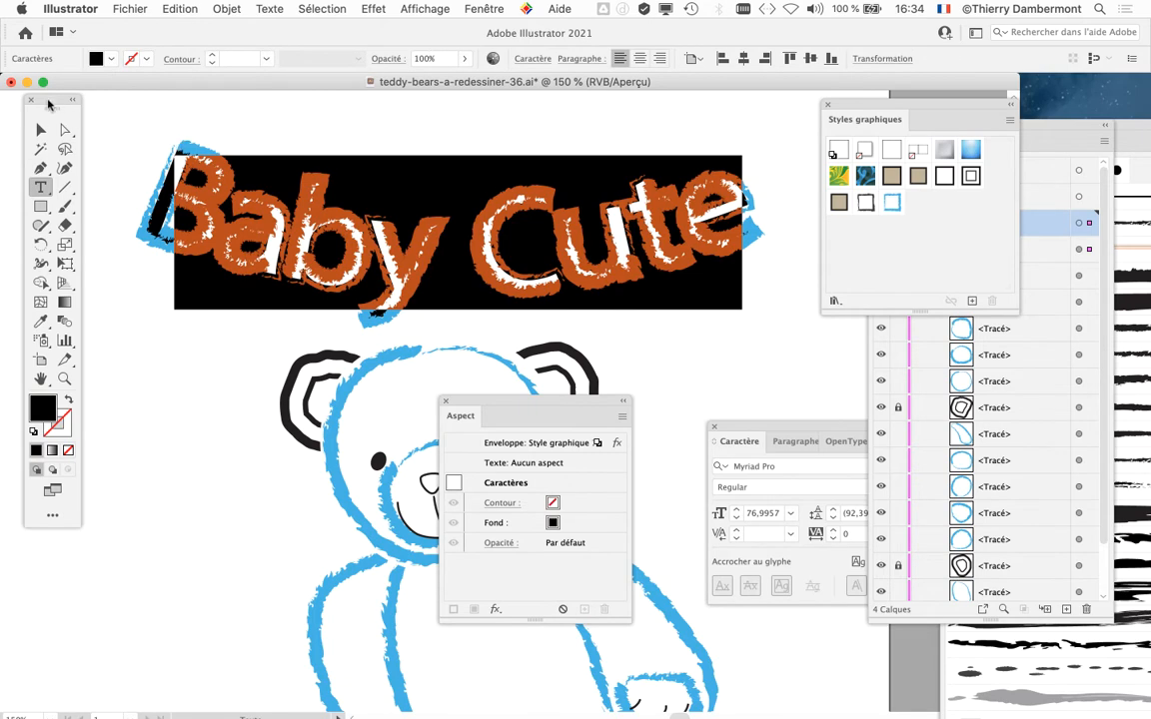
drag(48, 103, 93, 109)
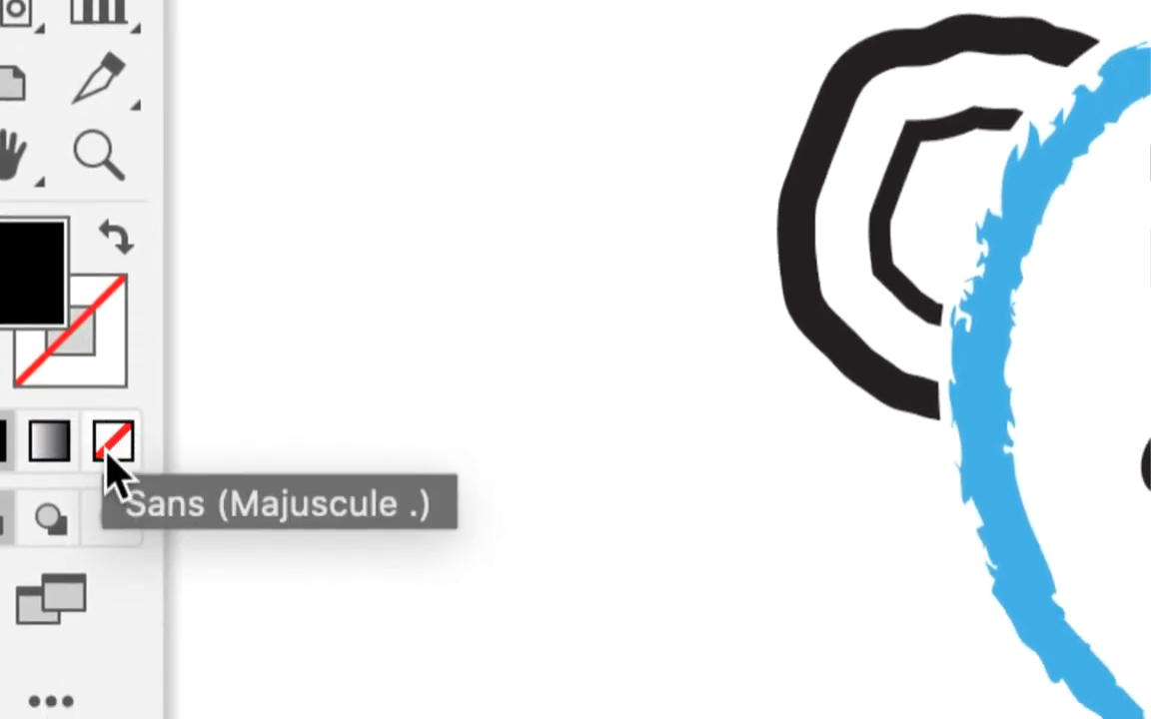
click(113, 470)
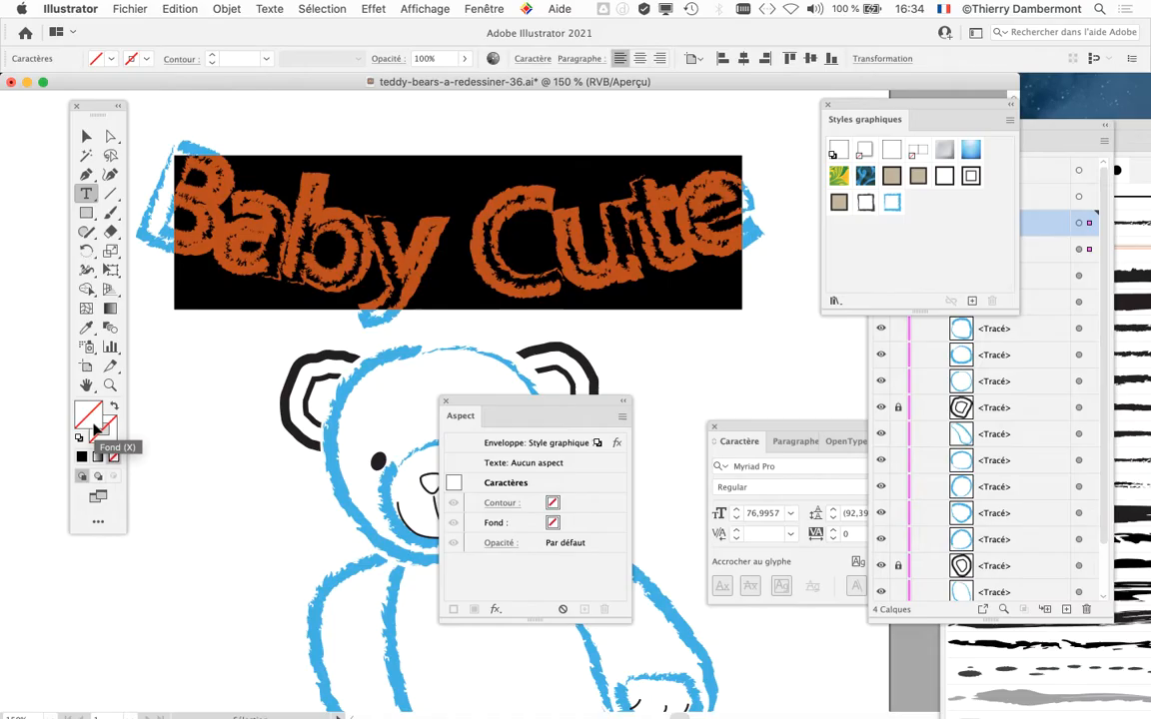
click(86, 136)
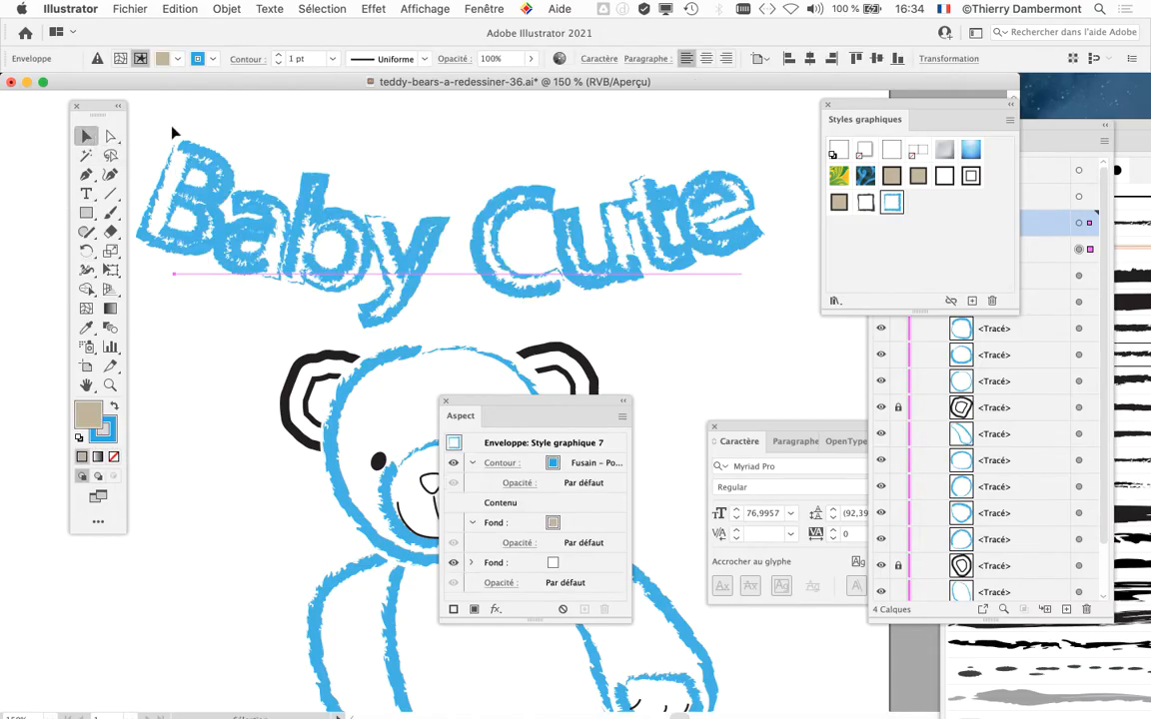
drag(100, 104, 70, 104)
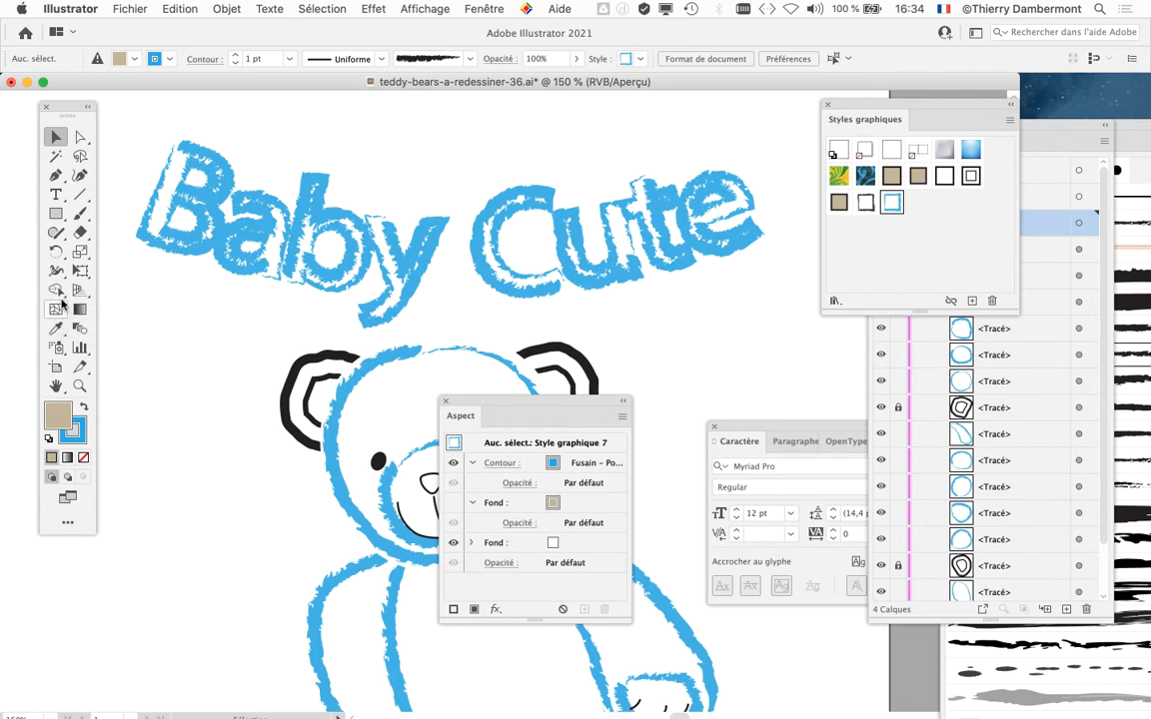
Select all the characters inside the "Baby Cute" envelope and compare them in outline and preview display.
drag(530, 415, 642, 224)
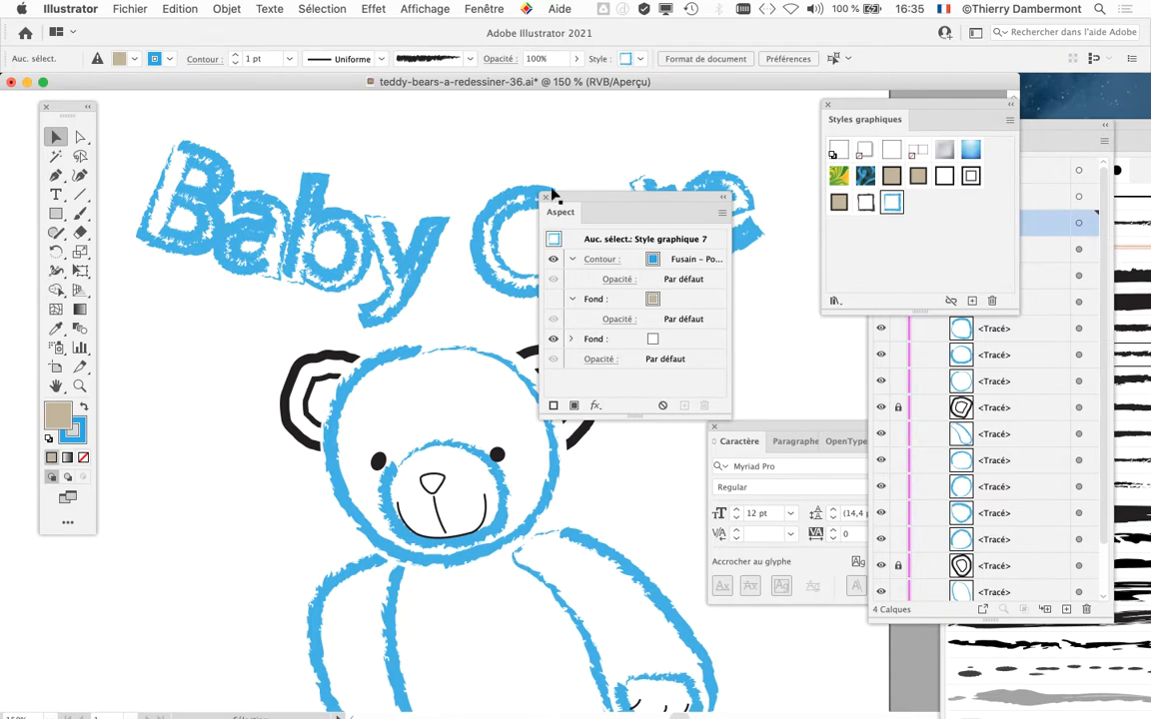
drag(564, 197, 488, 358)
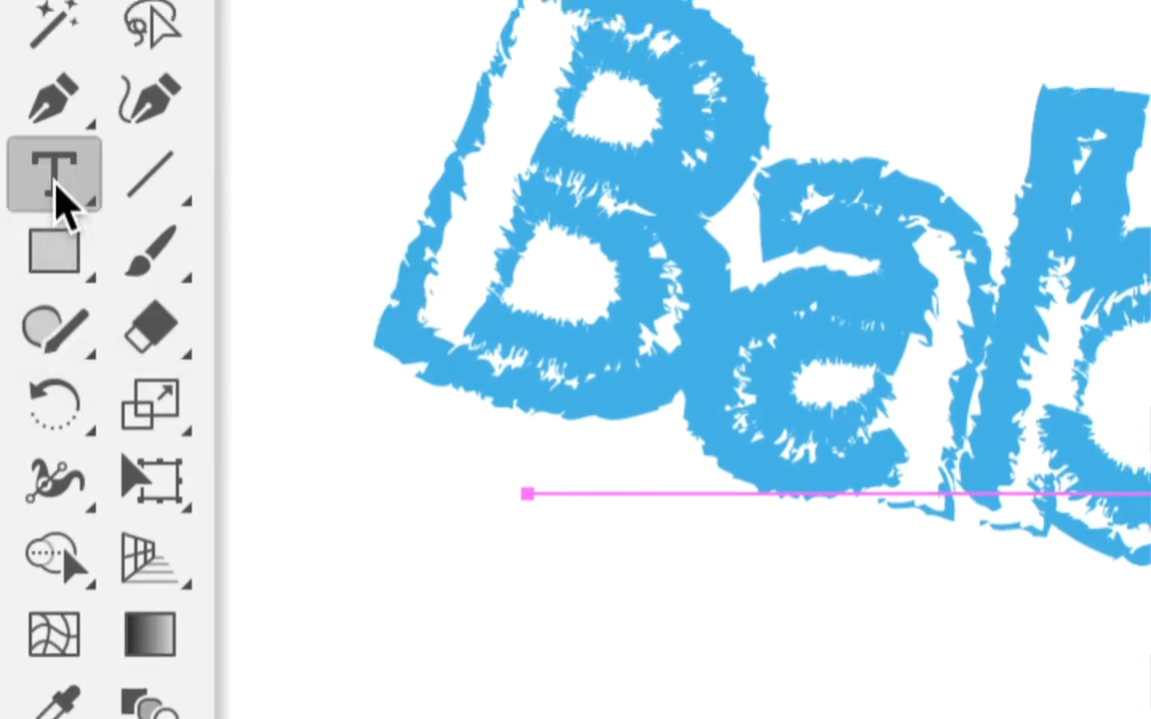
click(56, 182)
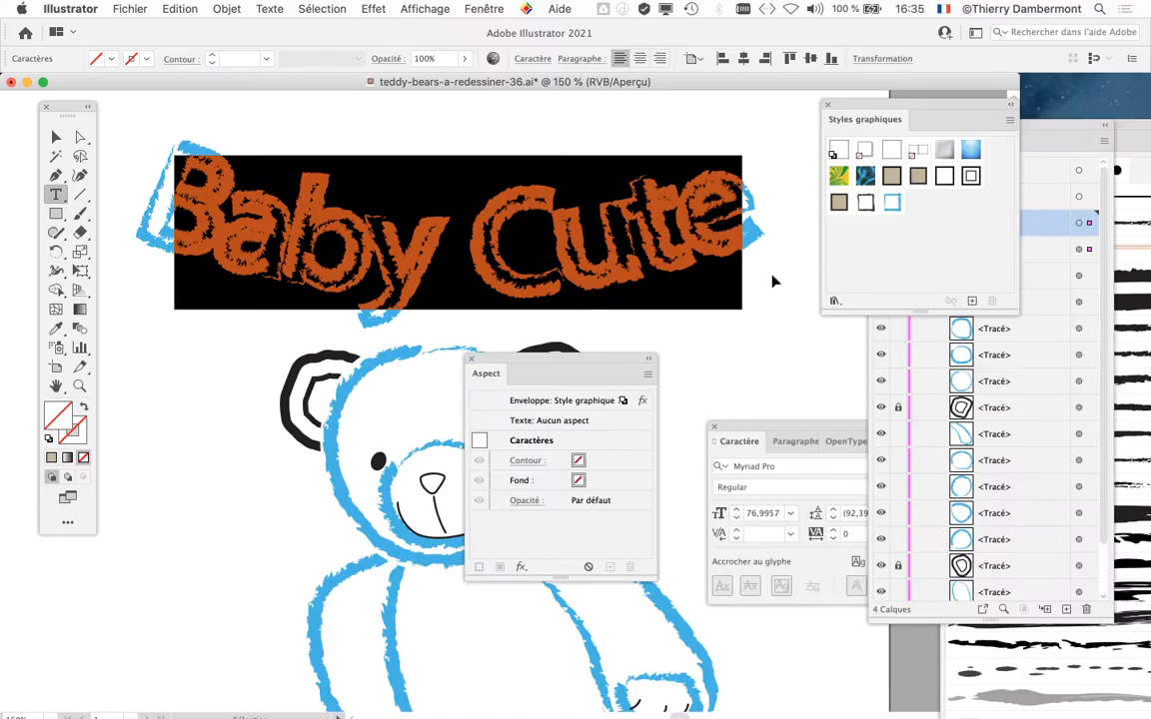
key(super+y)
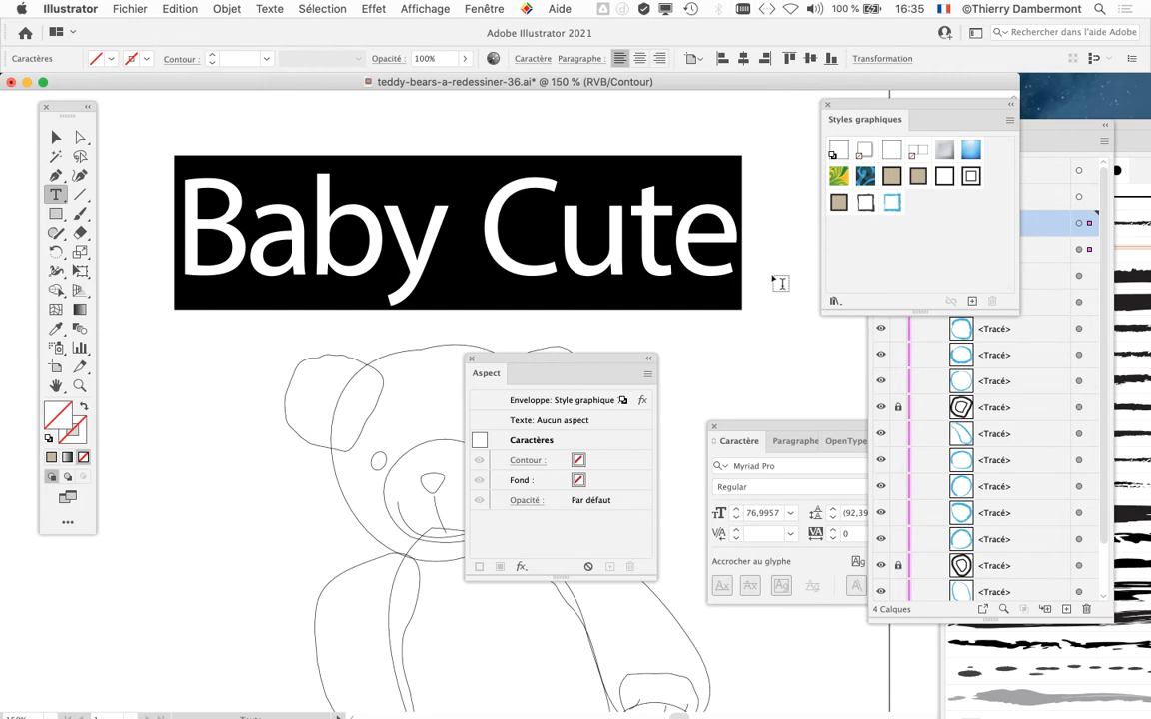
key(super+y)
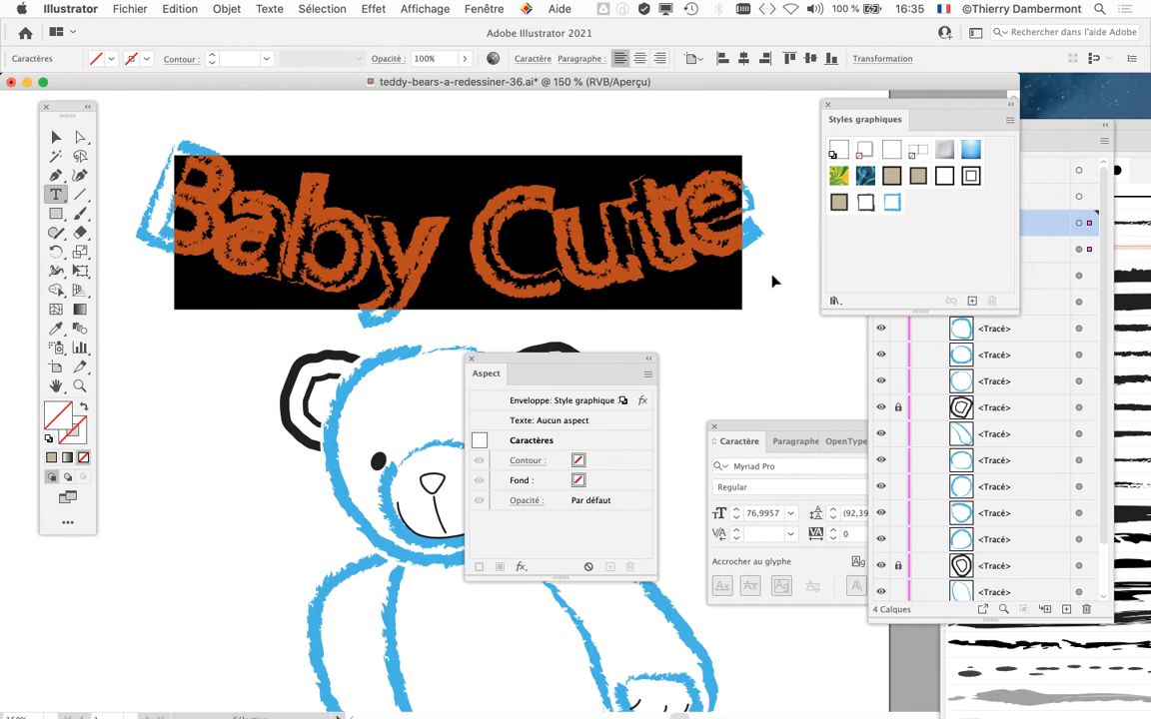
key(super+y)
key(super+y)
click(425, 8)
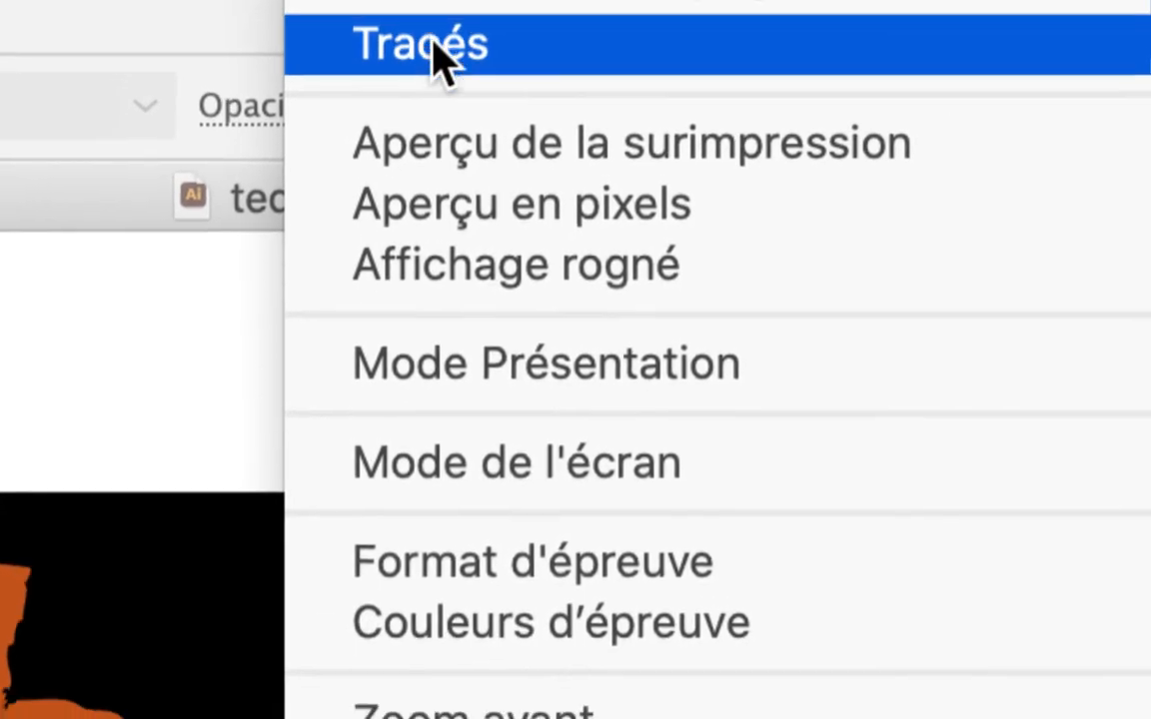
click(435, 40)
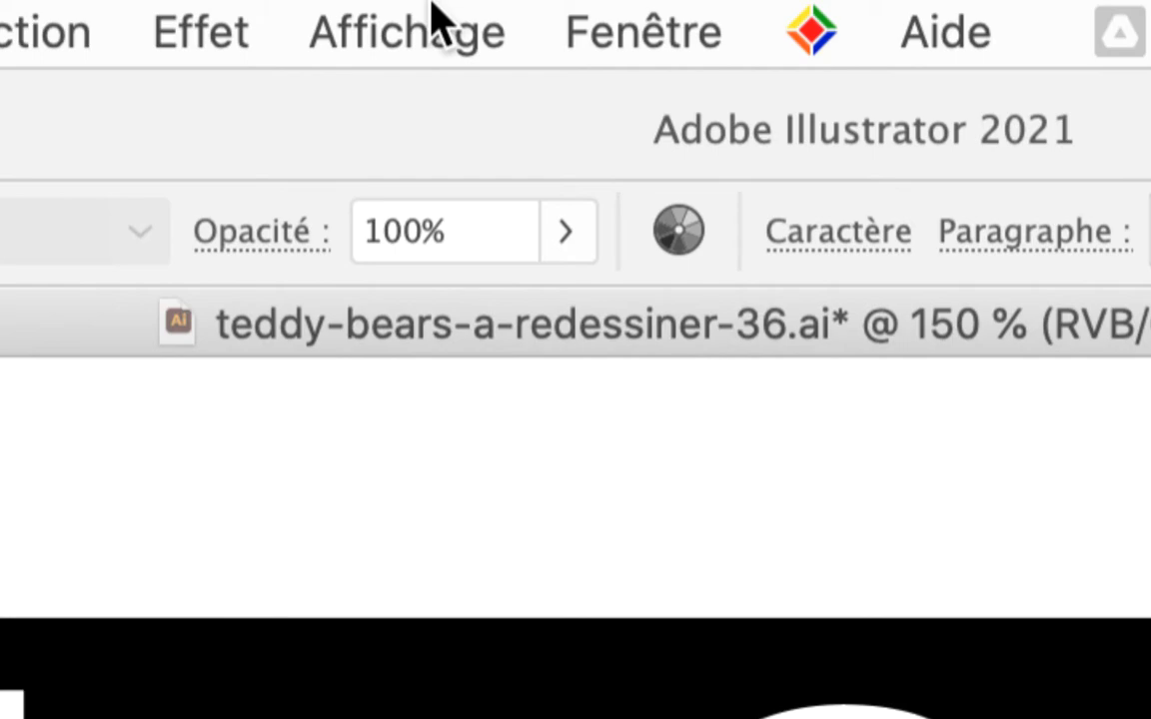
click(432, 12)
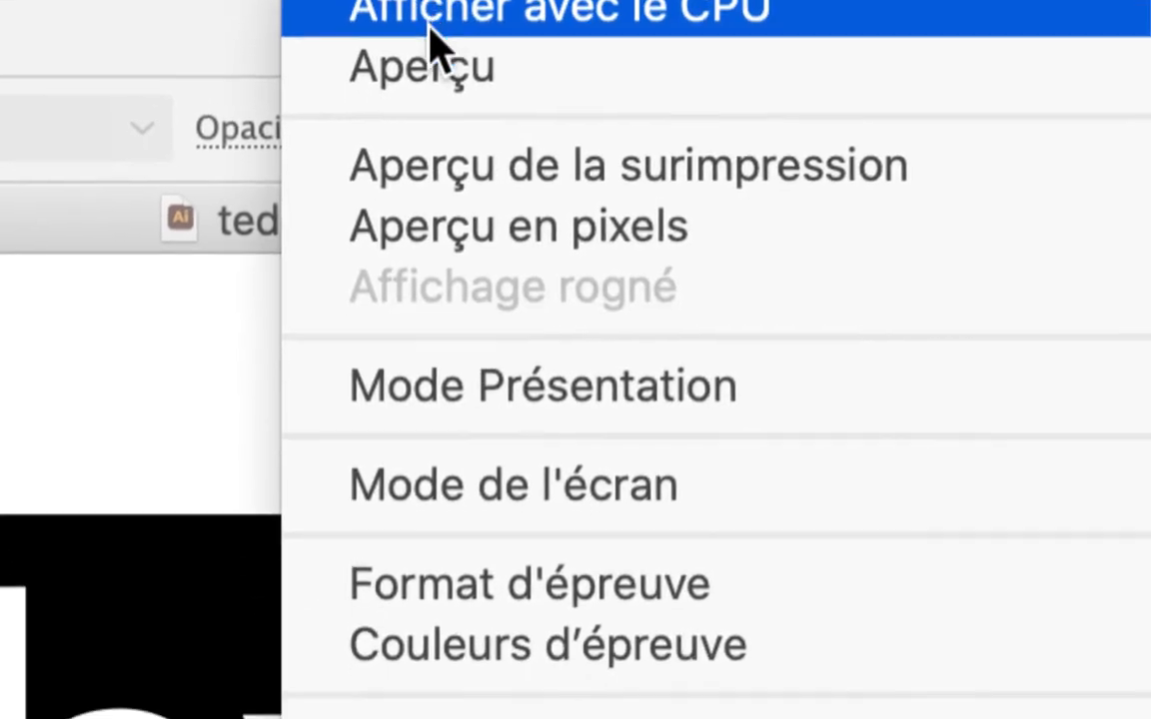
click(445, 170)
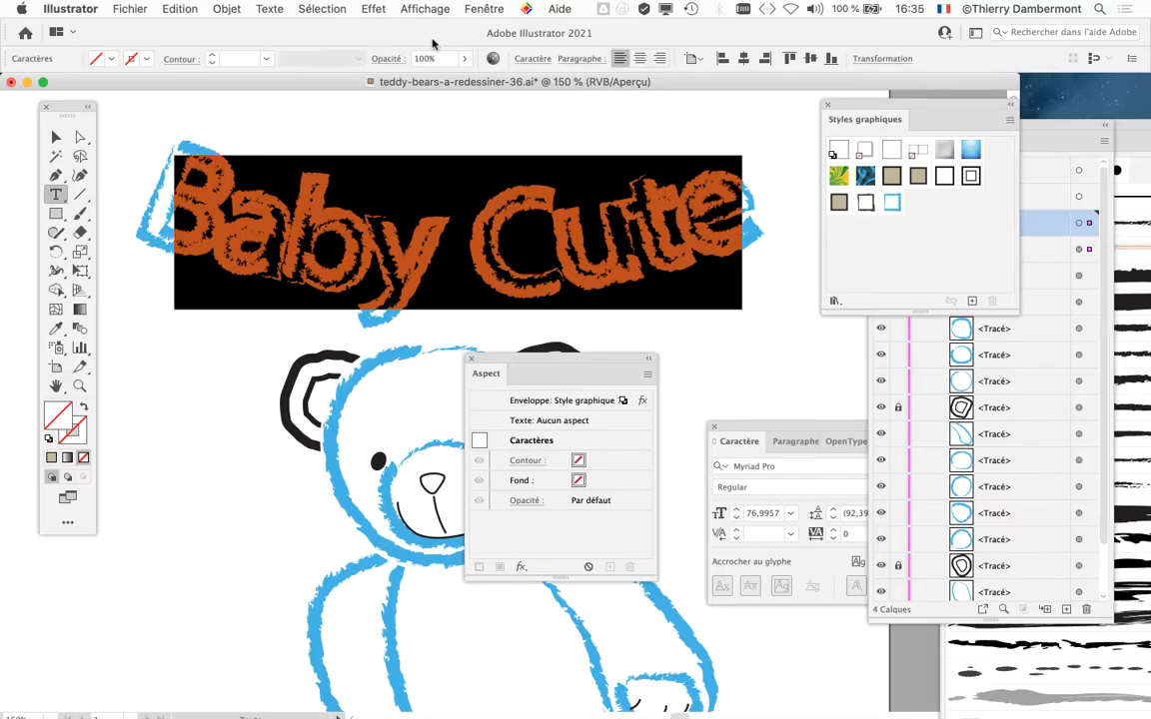
Reselect all the characters from "B" to the final "e" and show them in outline display.
click(213, 237)
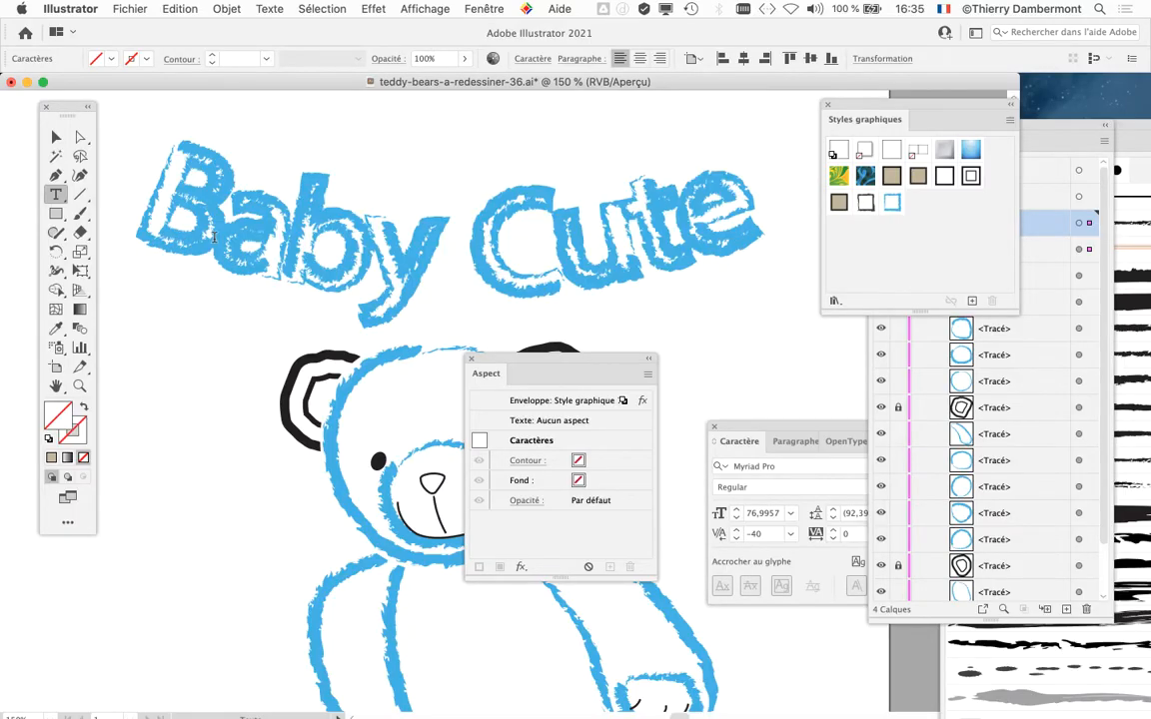
drag(283, 227, 781, 260)
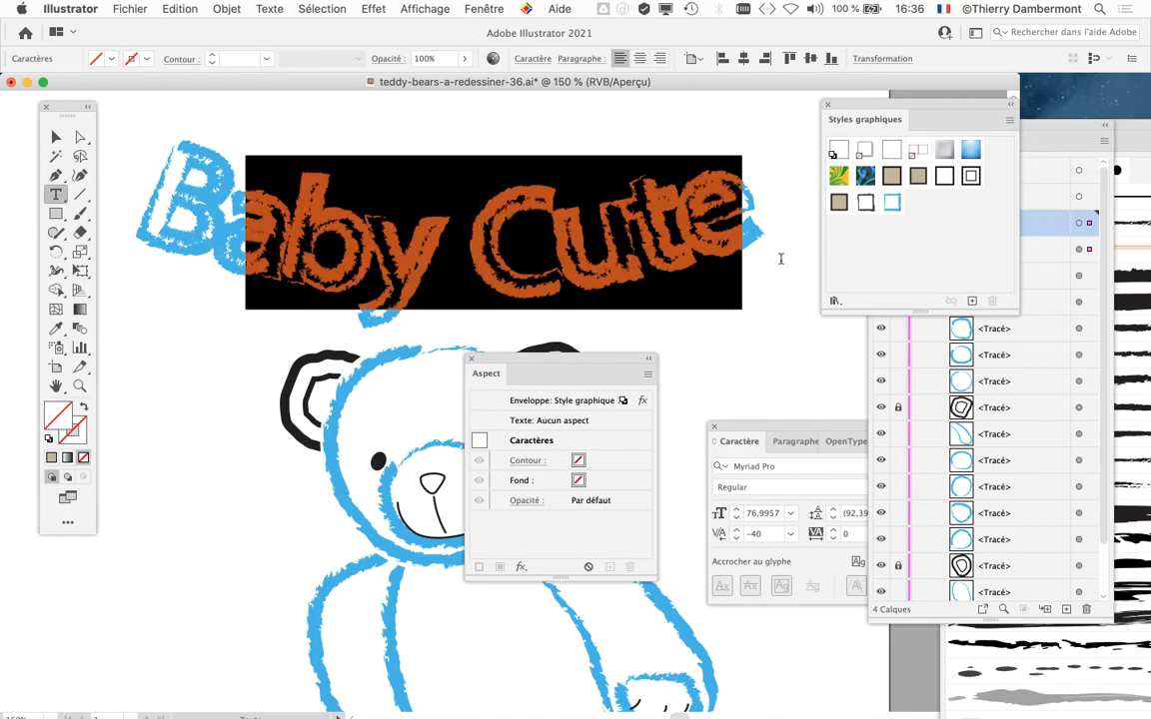
drag(189, 238, 749, 235)
key(super+y)
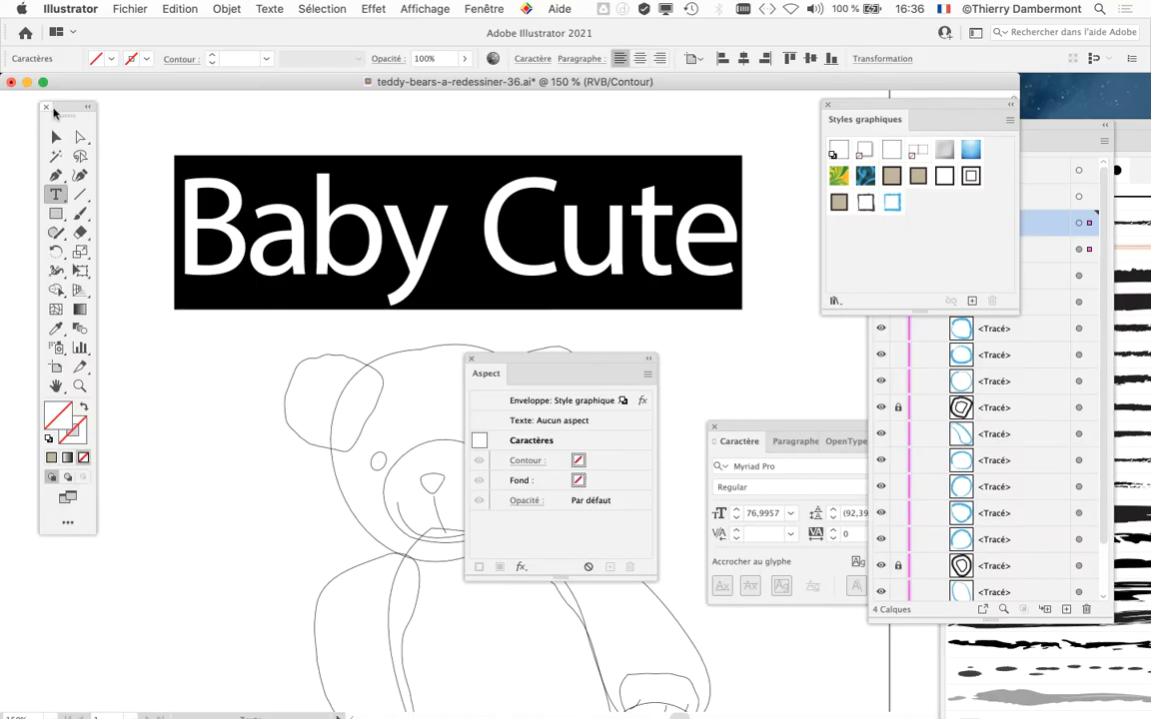
Return to preview display with the envelope object selected, and move the Aspect panel up over the lettering.
drag(55, 110, 101, 108)
click(422, 12)
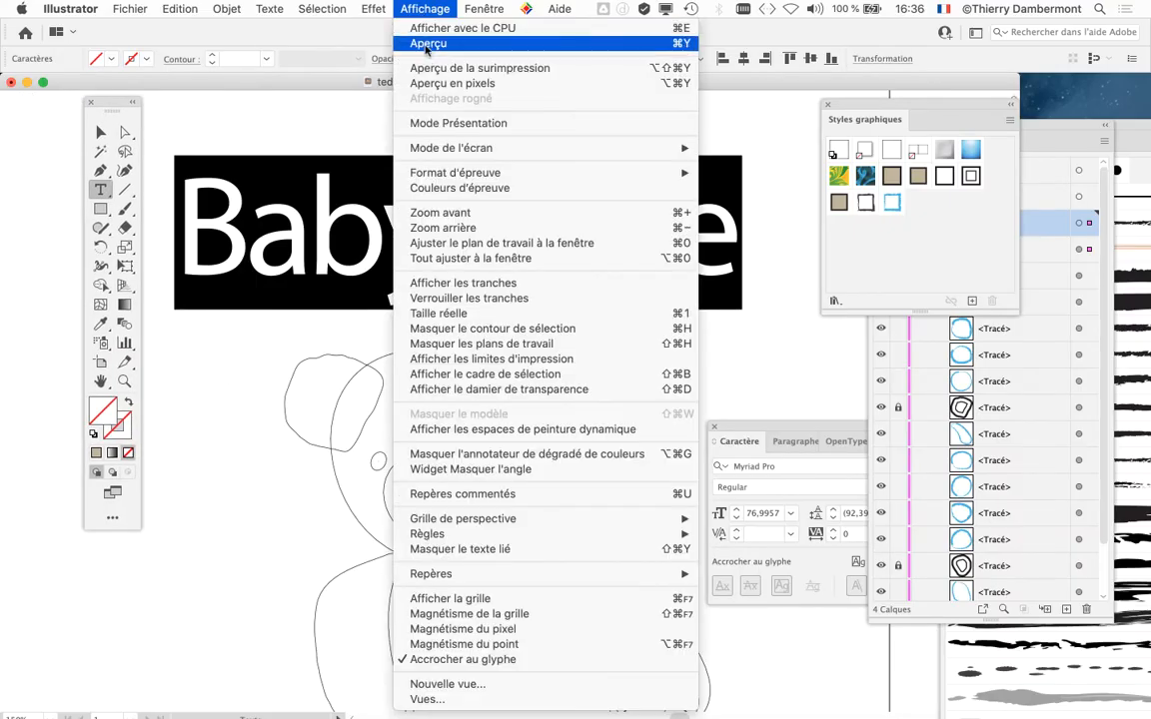
click(427, 43)
click(99, 130)
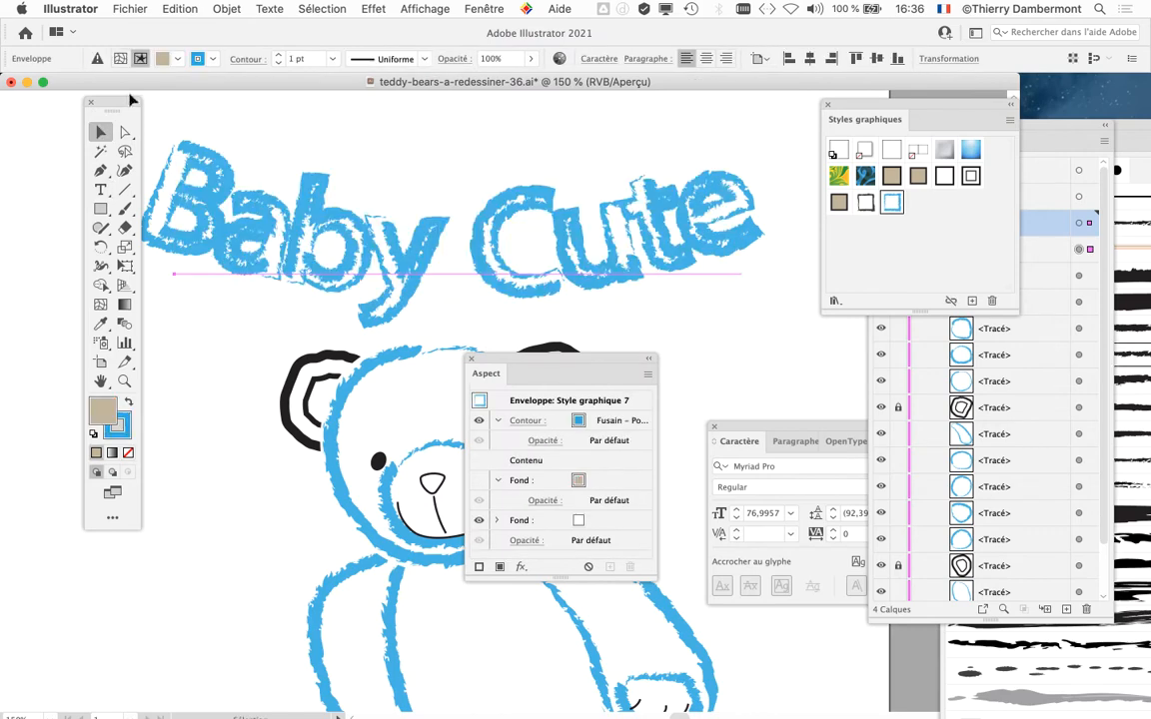
drag(108, 101, 63, 105)
drag(517, 357, 561, 135)
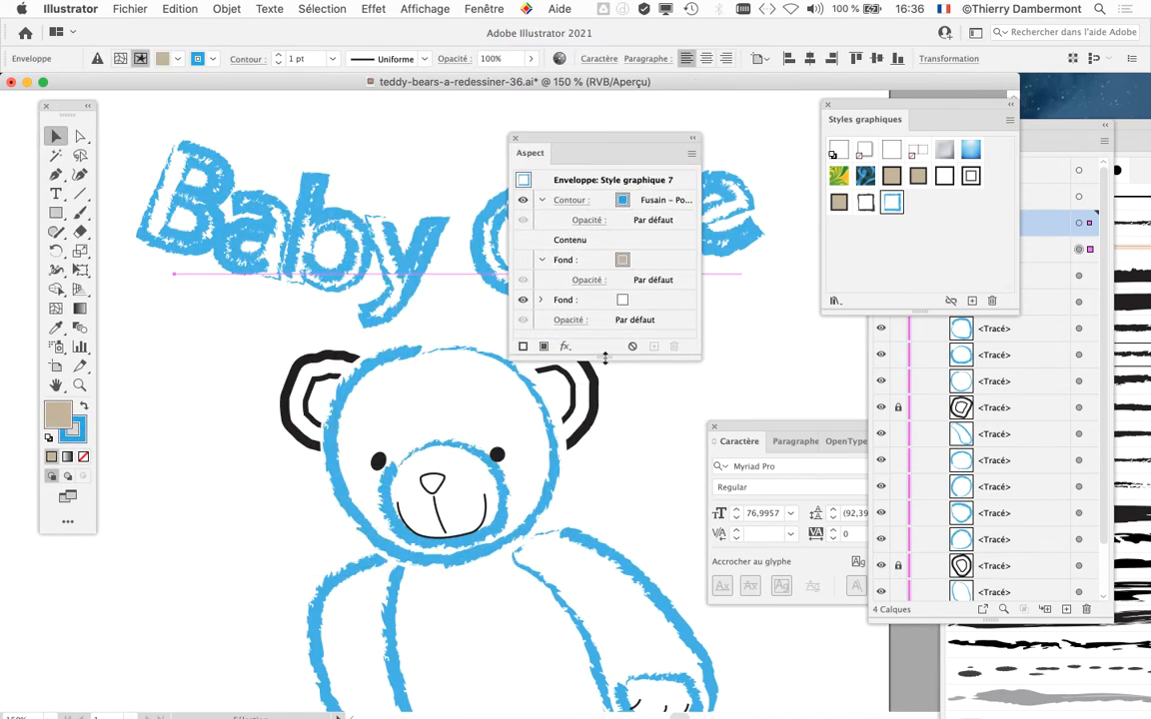
Close the Aspect panel and bring the whole "Baby Cute" lettering and teddy bear into view.
drag(604, 358, 607, 407)
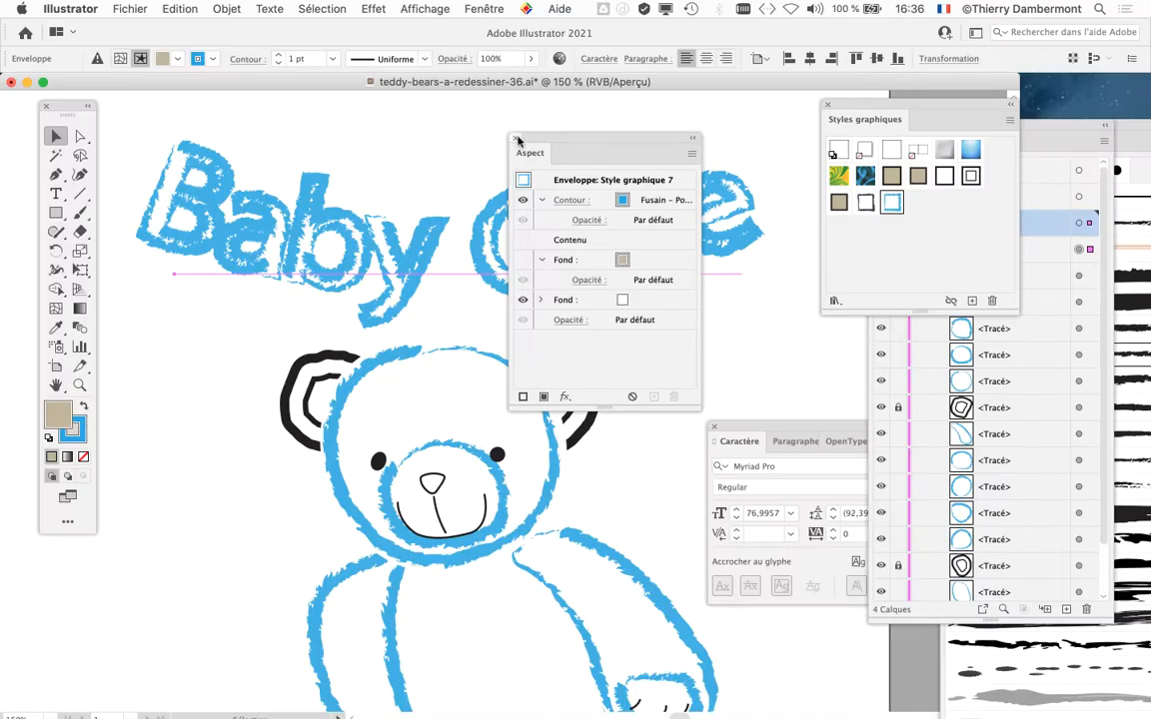
click(517, 140)
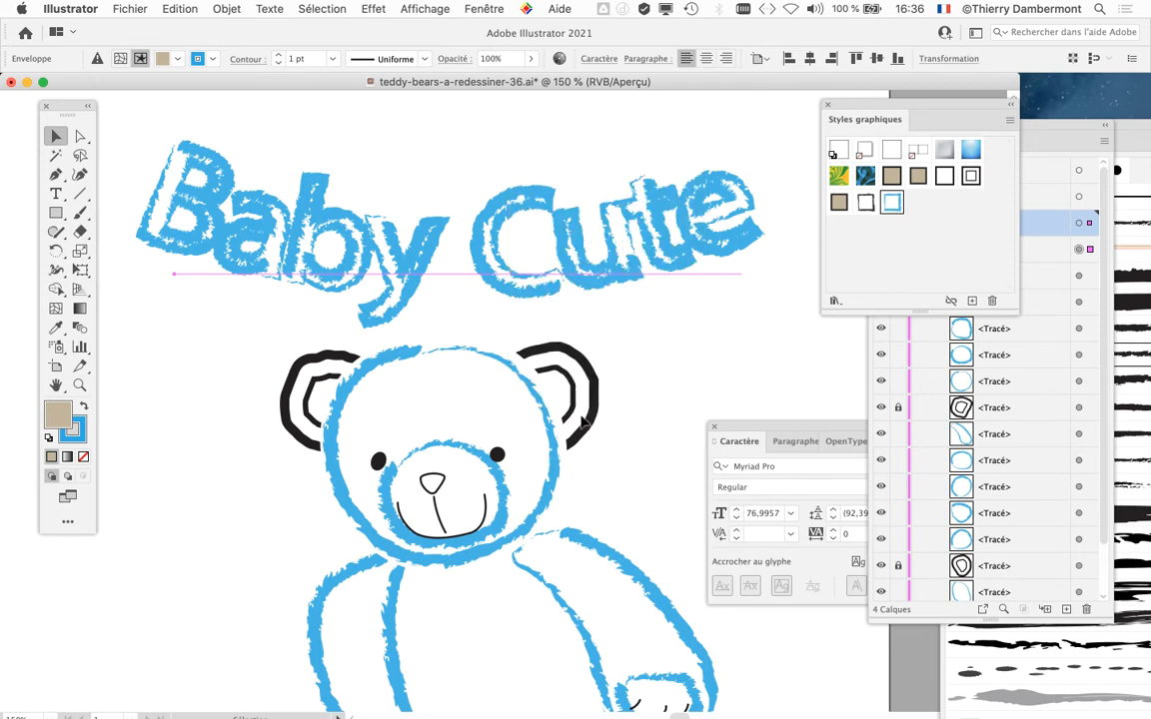
scroll(583, 417, down, 1)
drag(553, 471, 441, 418)
Save the document under the new name teddy-bears-a-redessiner-37.ai in the teddy bear 10 folder, in Adobe Illustrator format with the default options.
click(70, 8)
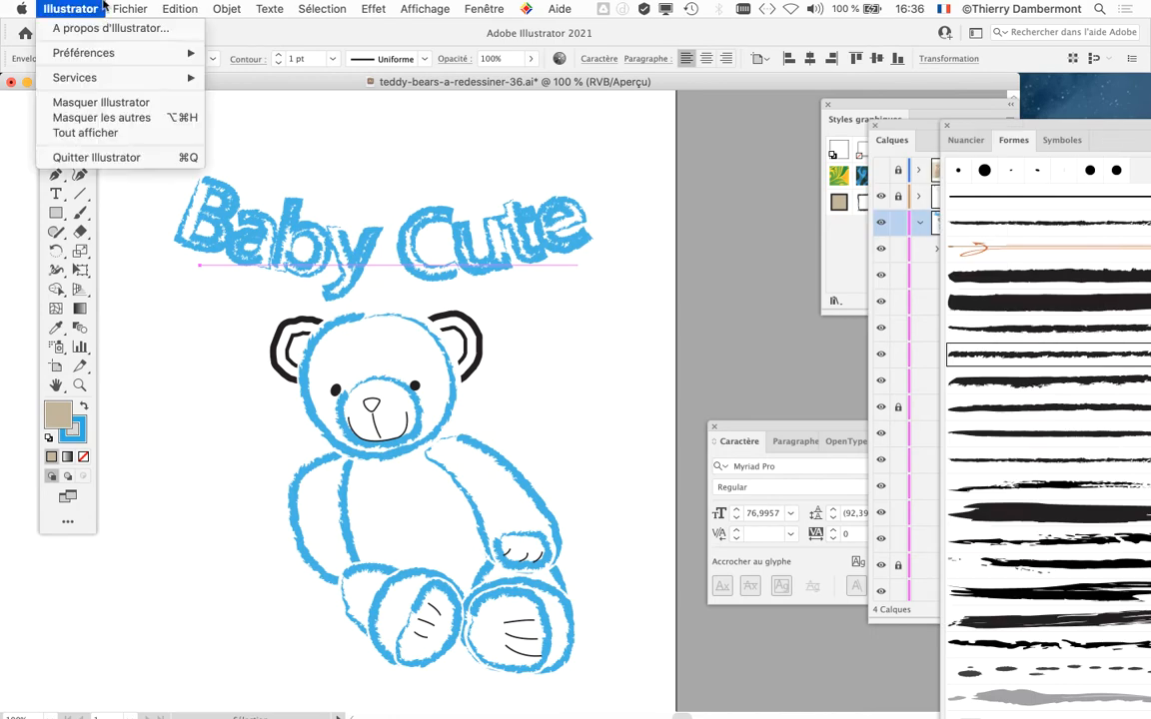
mouse_move(130, 8)
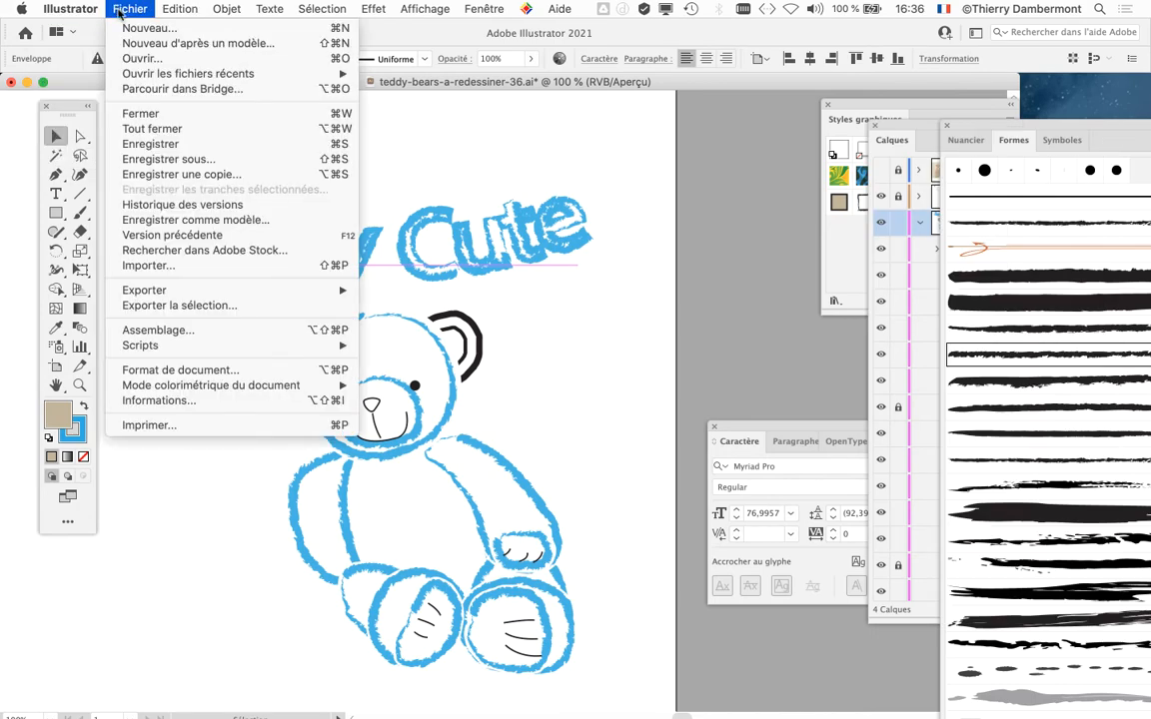
click(170, 159)
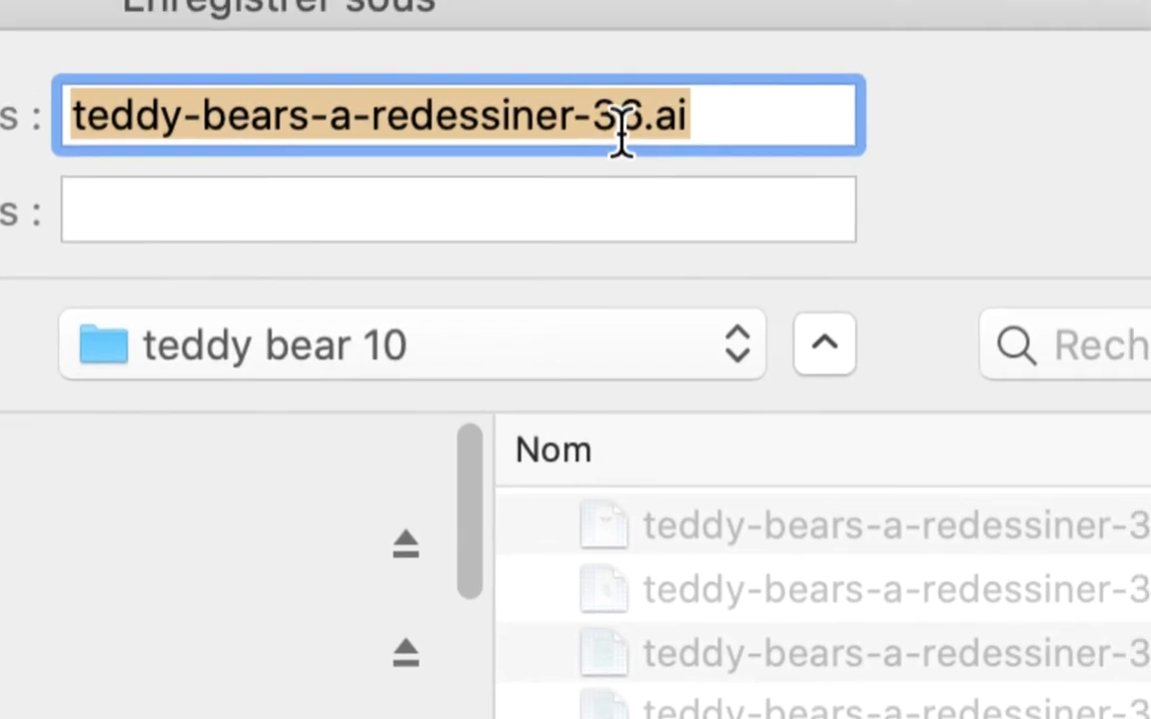
click(622, 134)
key(shift+Left)
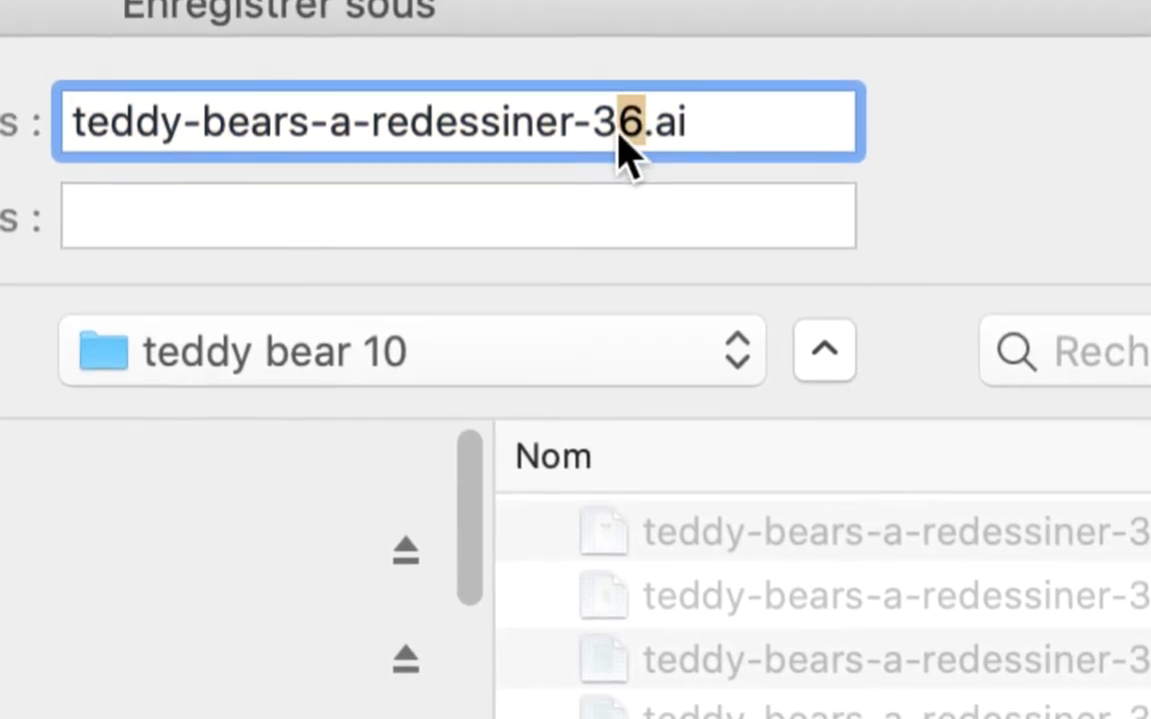
text(7)
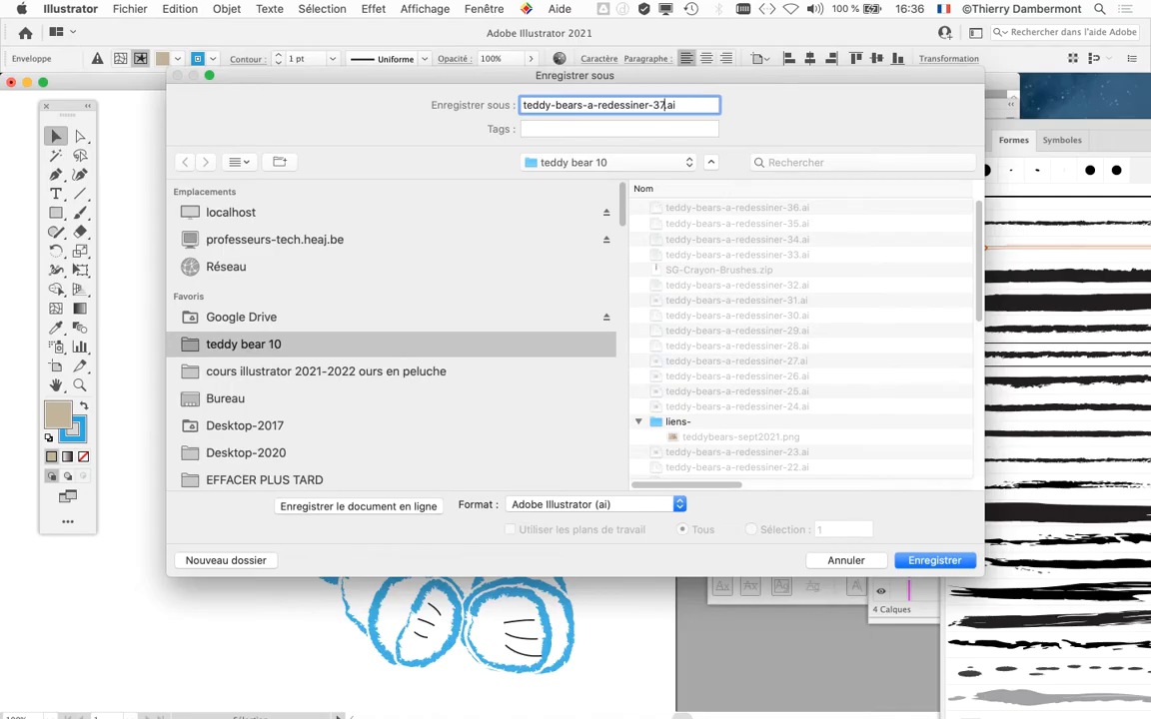
key(Return)
key(Return)
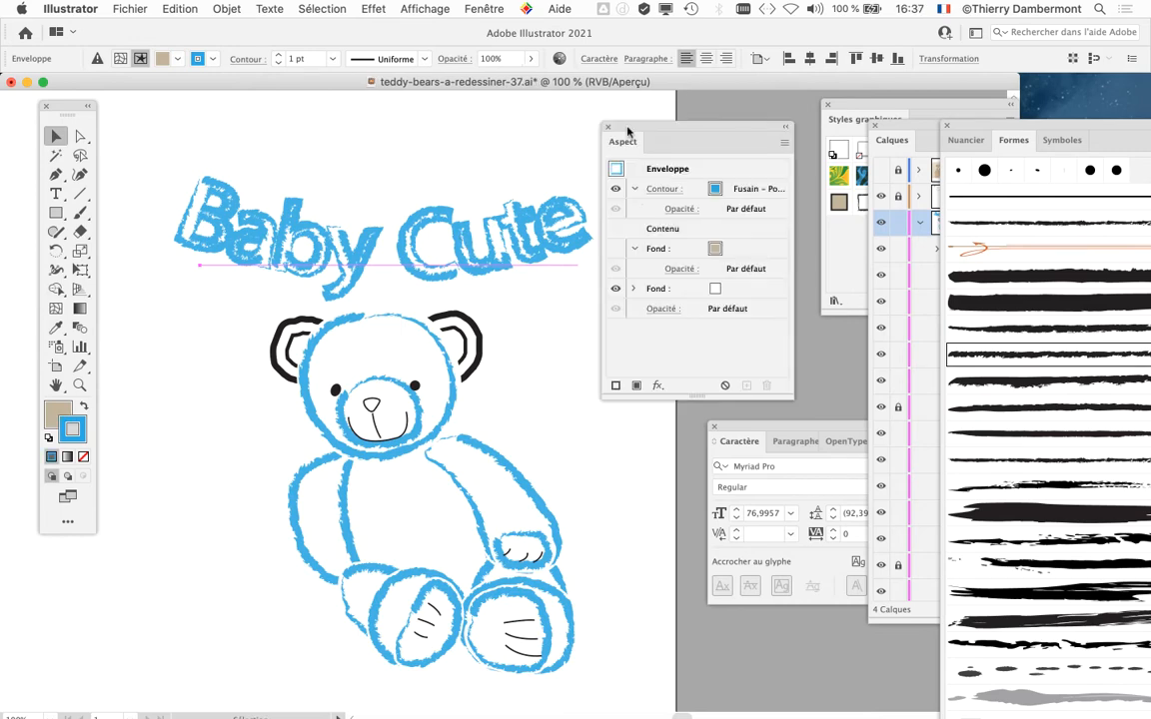
Move the Aspect panel and the toolbox away from the lettering and examine the charcoal contour of "Baby Cute" at several magnifications.
drag(626, 127, 690, 114)
alt+scroll(267, 228, up, 2)
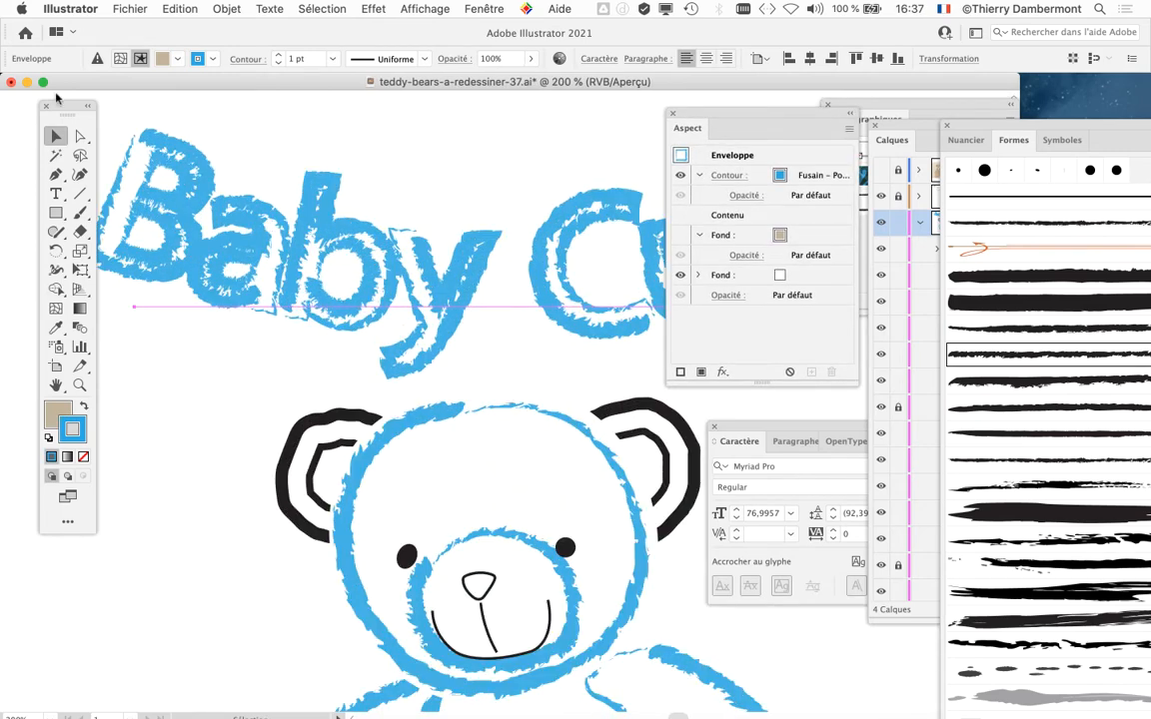
drag(63, 108, 37, 111)
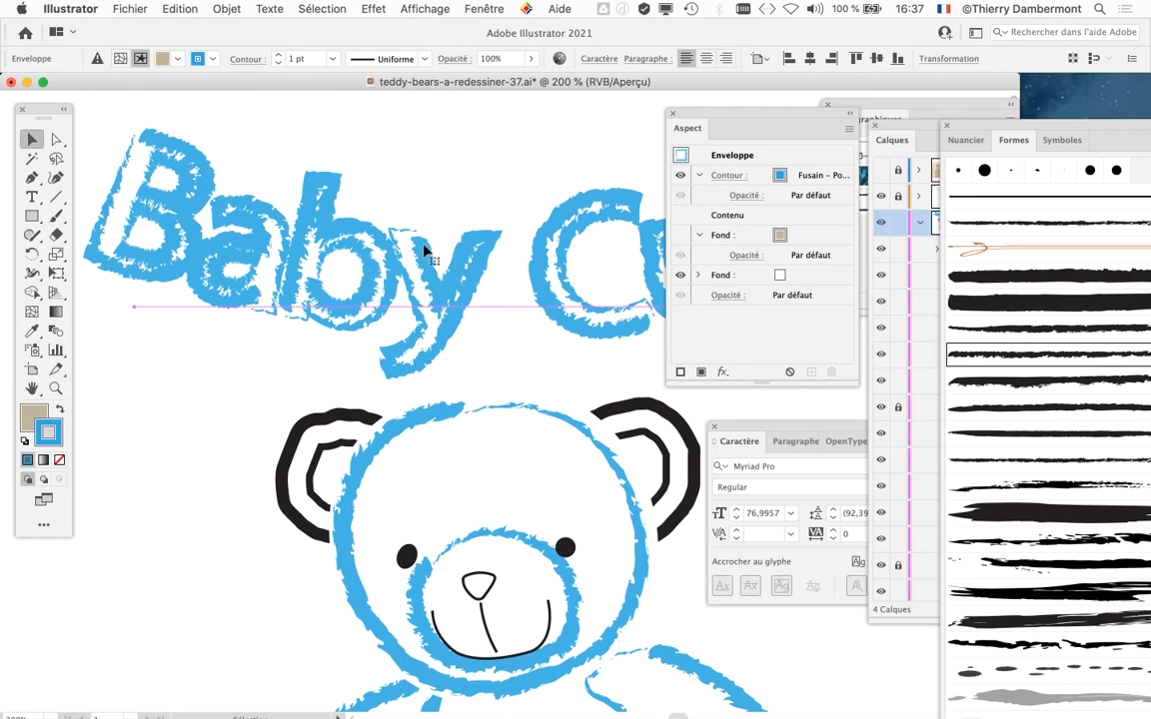
alt+scroll(530, 303, down, 1)
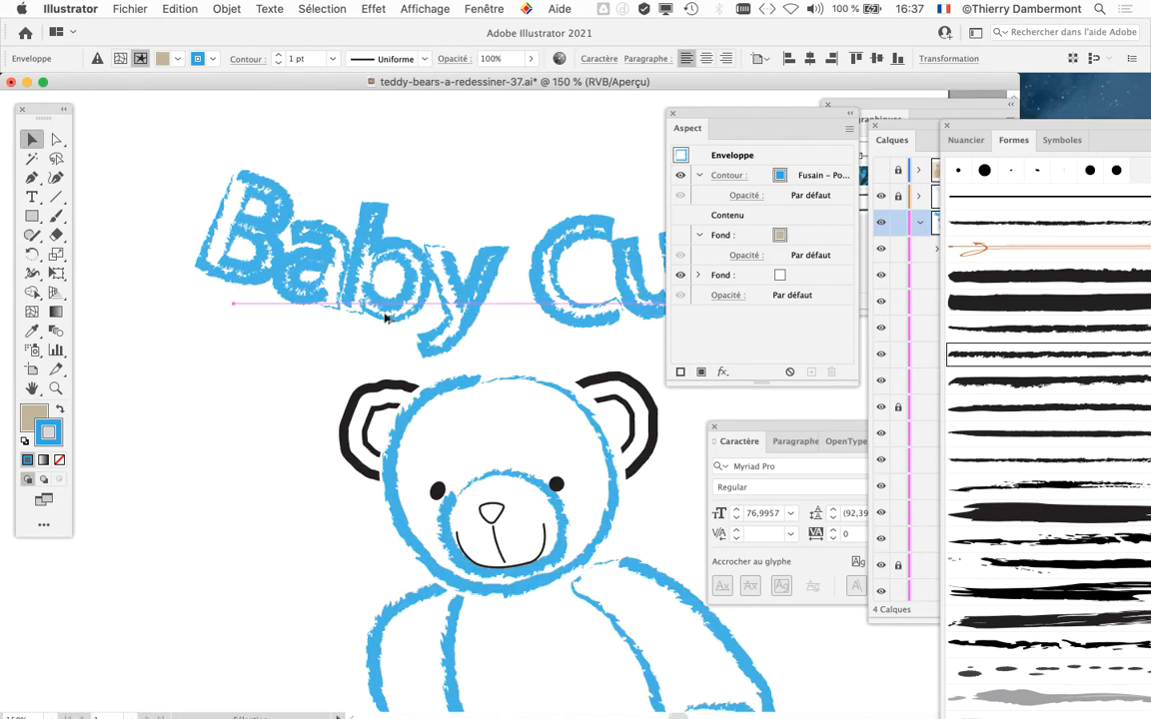
drag(307, 345, 198, 321)
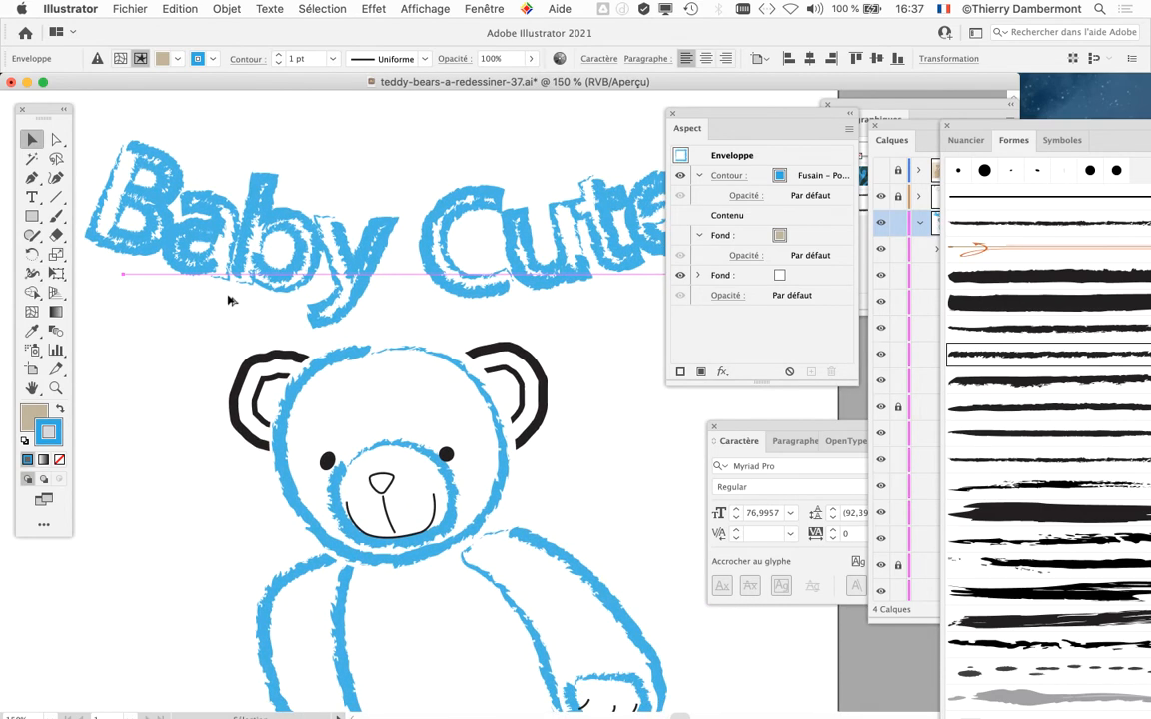
alt+scroll(210, 294, down, 1)
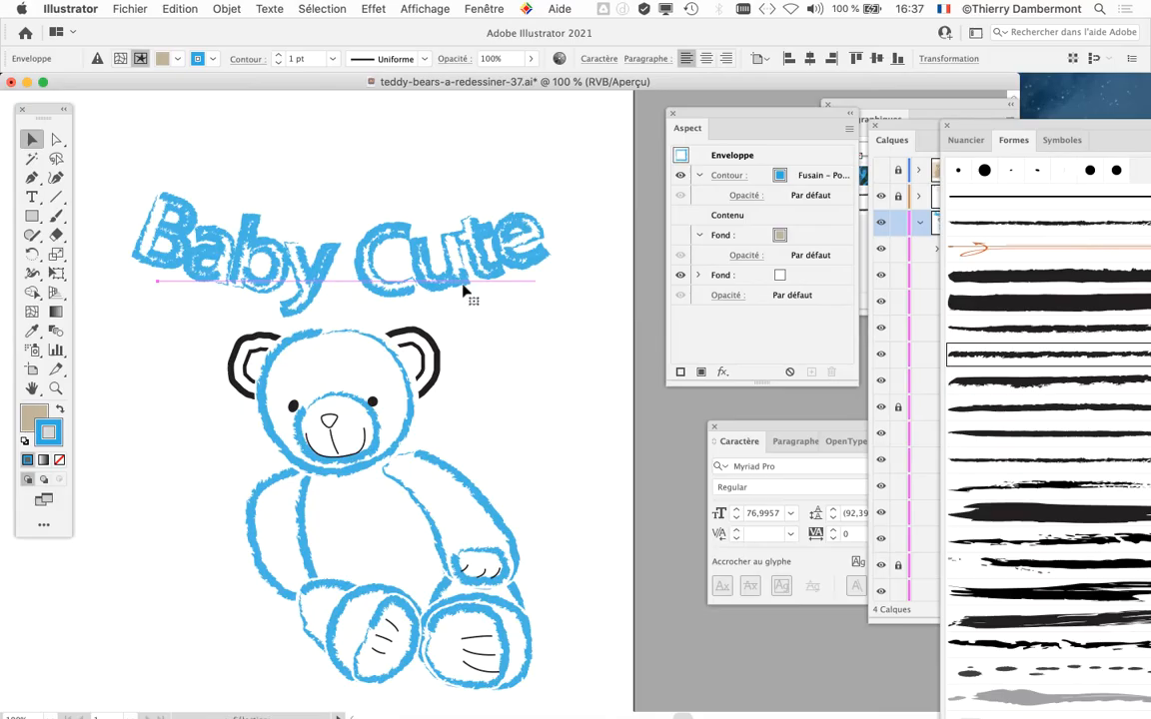
key(super+plus)
key(super+plus)
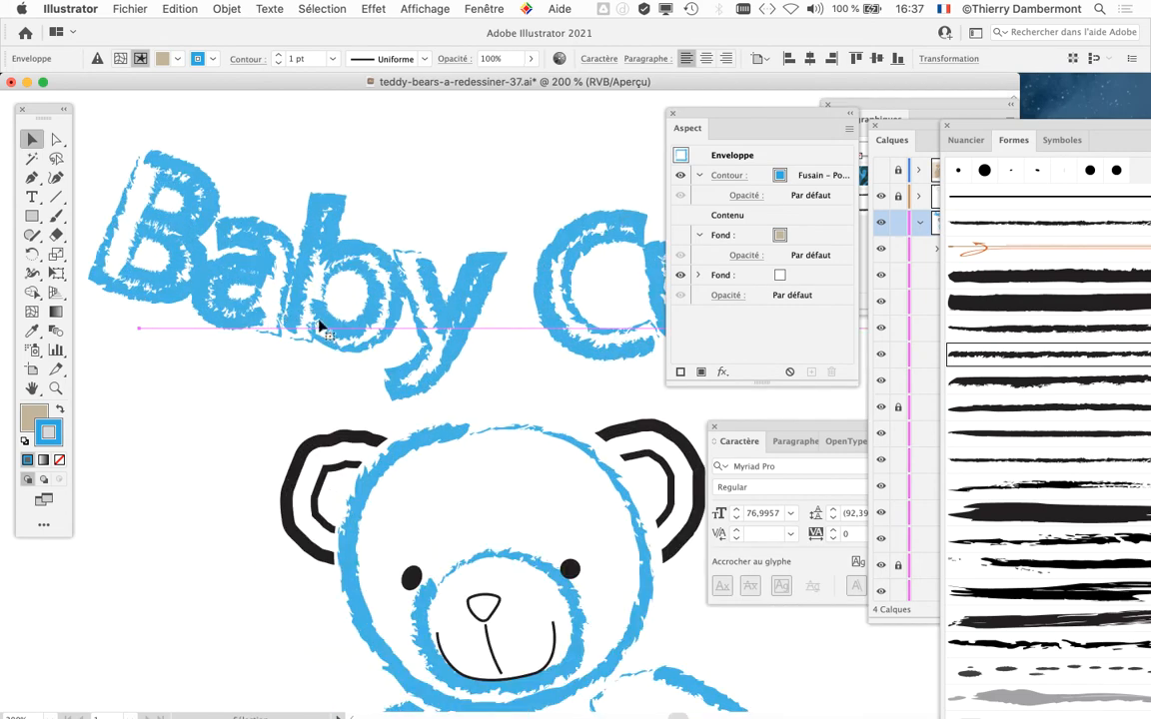
scroll(318, 324, down, 2)
scroll(318, 324, right, 2)
Set the weight of the "Baby Cute" envelope's blue charcoal contour to 0,5 pt and review its stroke options.
drag(717, 116, 617, 118)
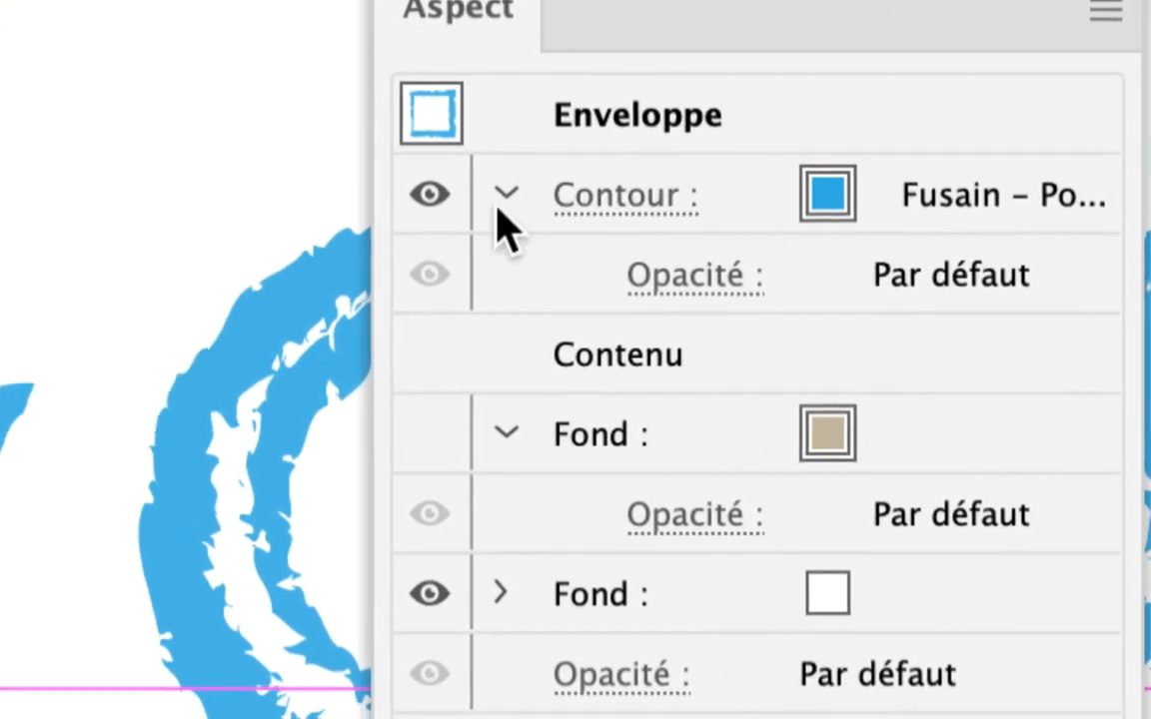
click(502, 199)
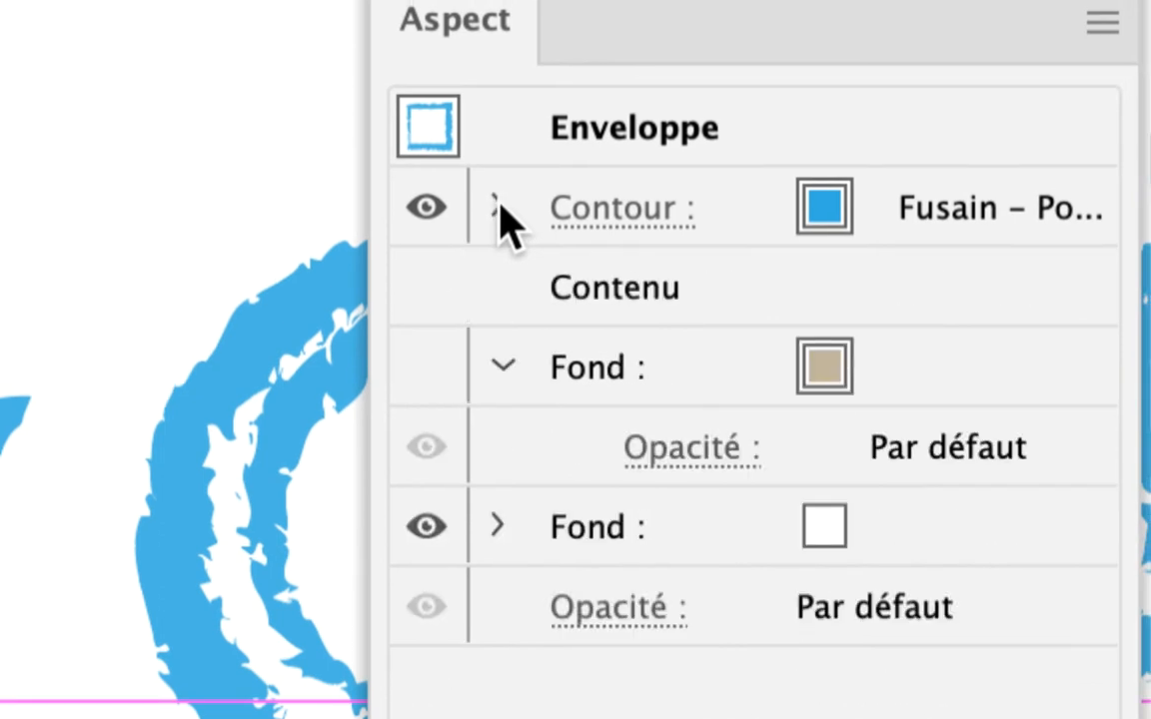
click(503, 200)
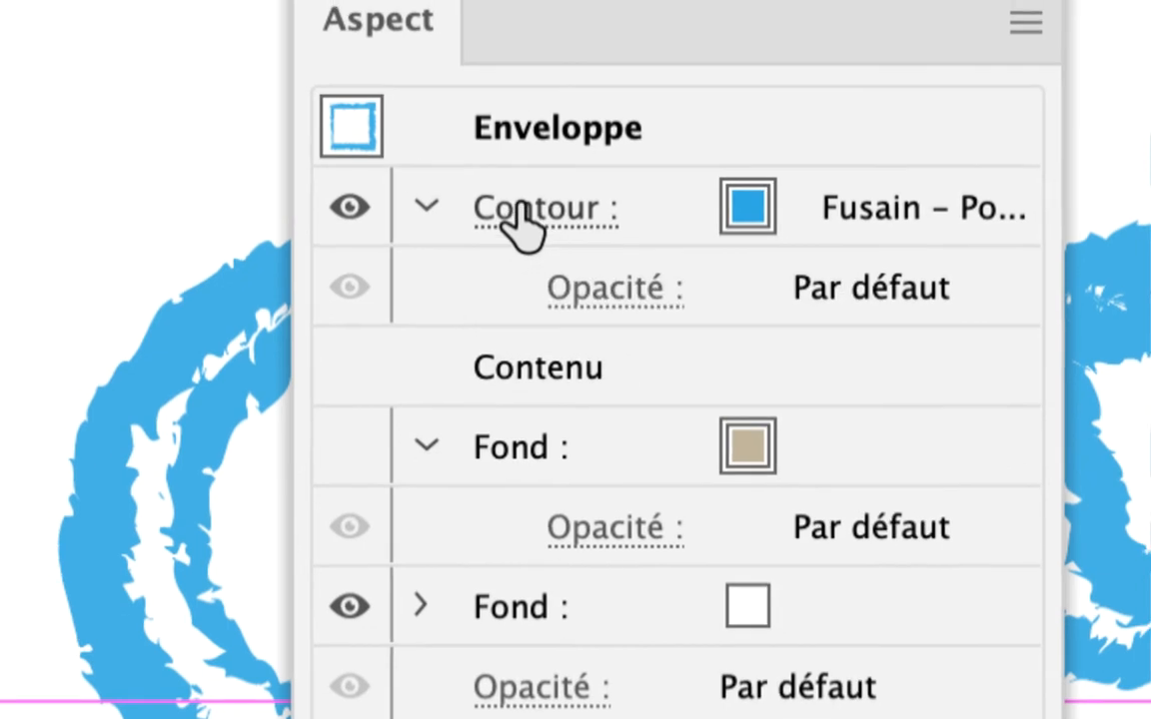
click(518, 221)
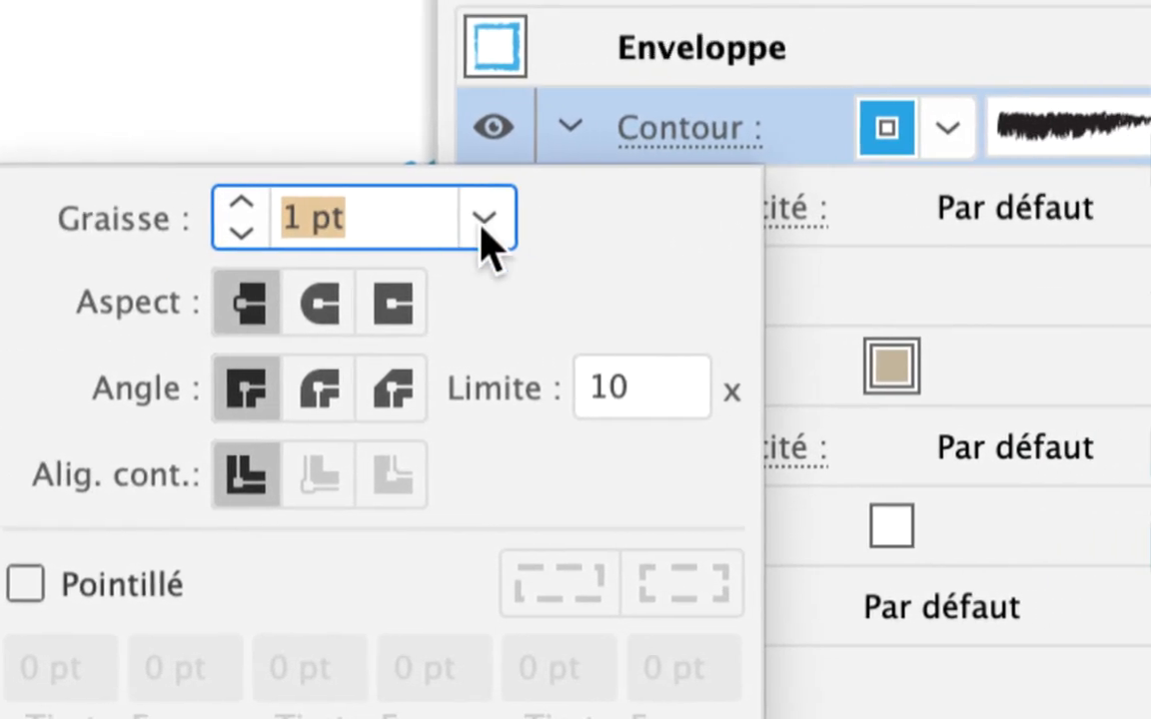
click(603, 225)
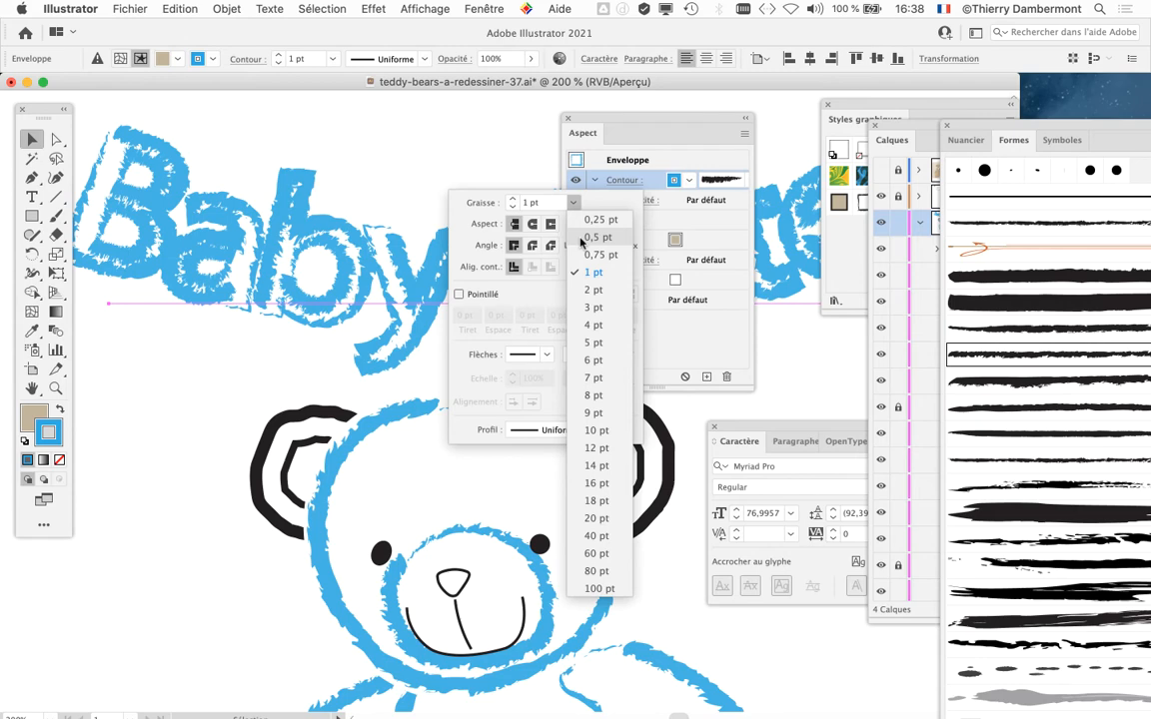
click(599, 238)
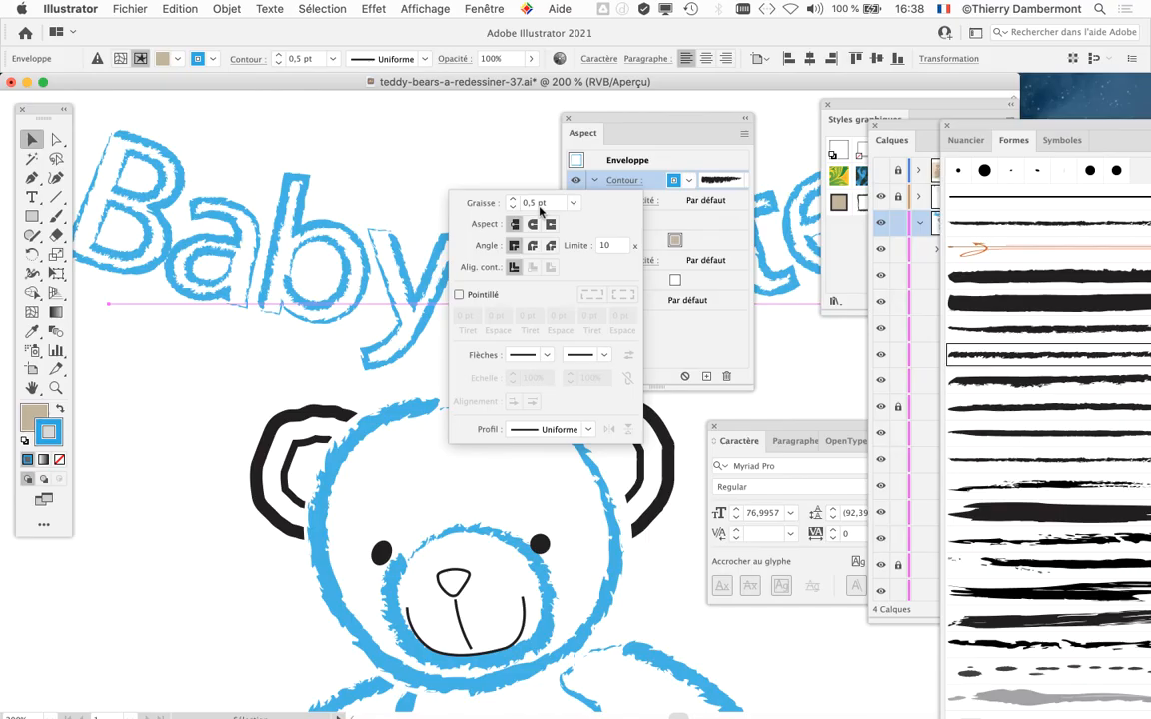
click(586, 122)
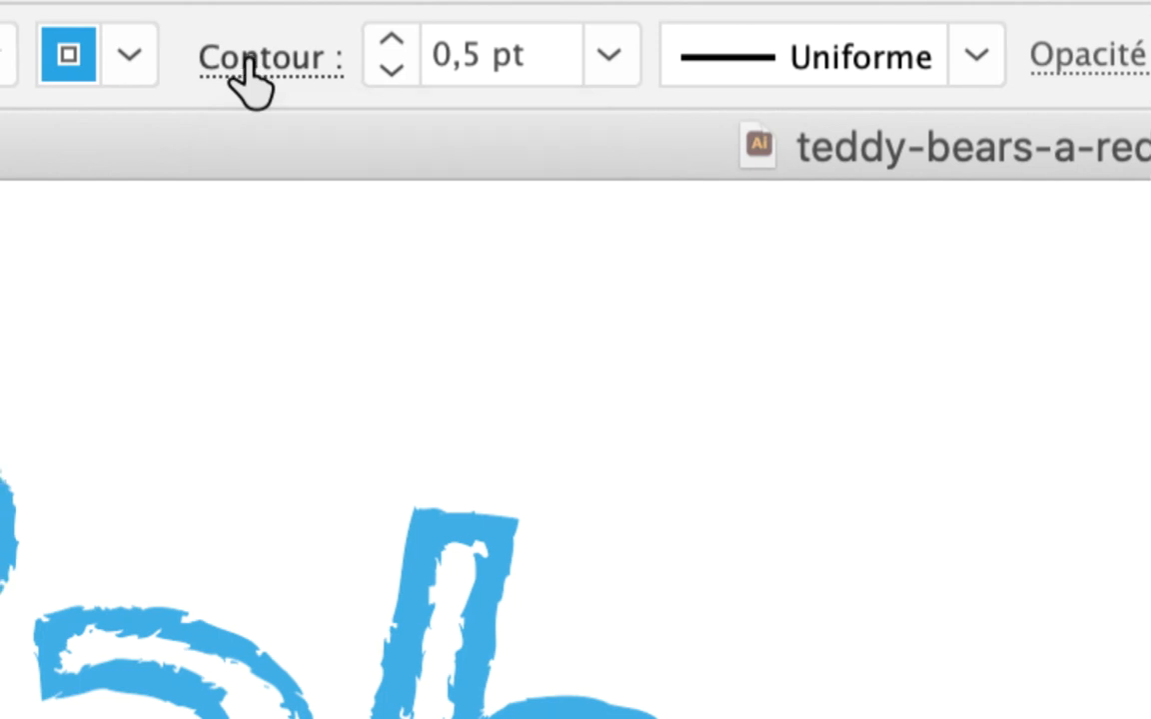
click(249, 62)
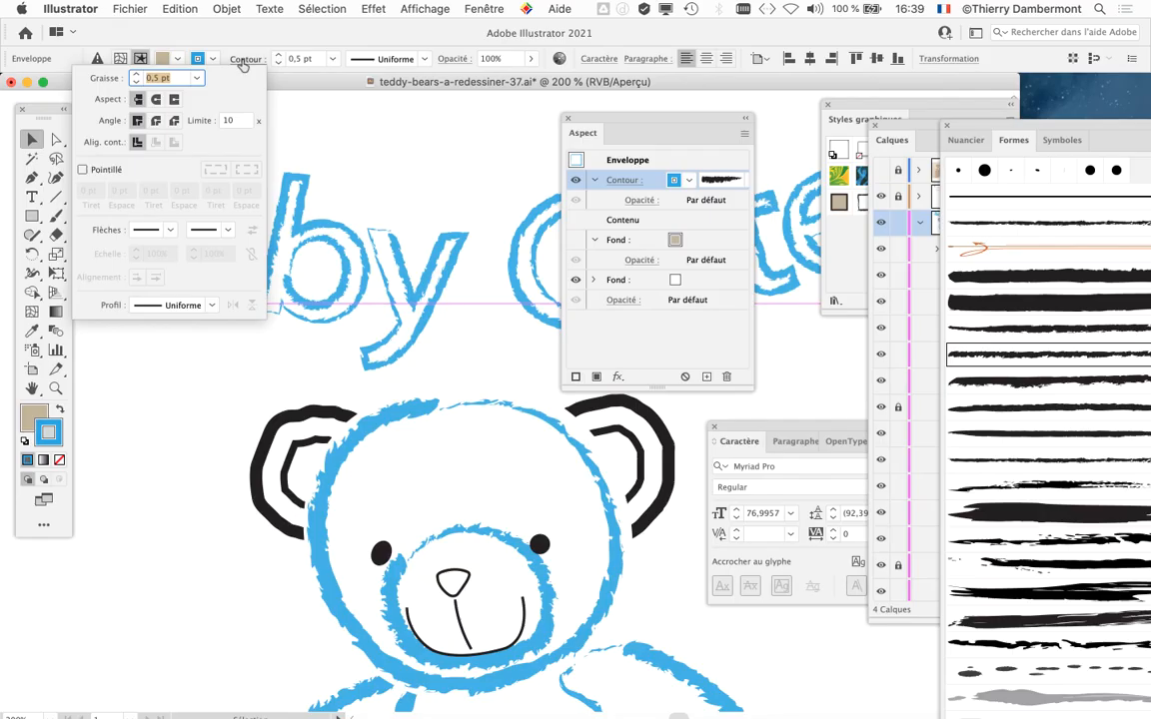
click(243, 63)
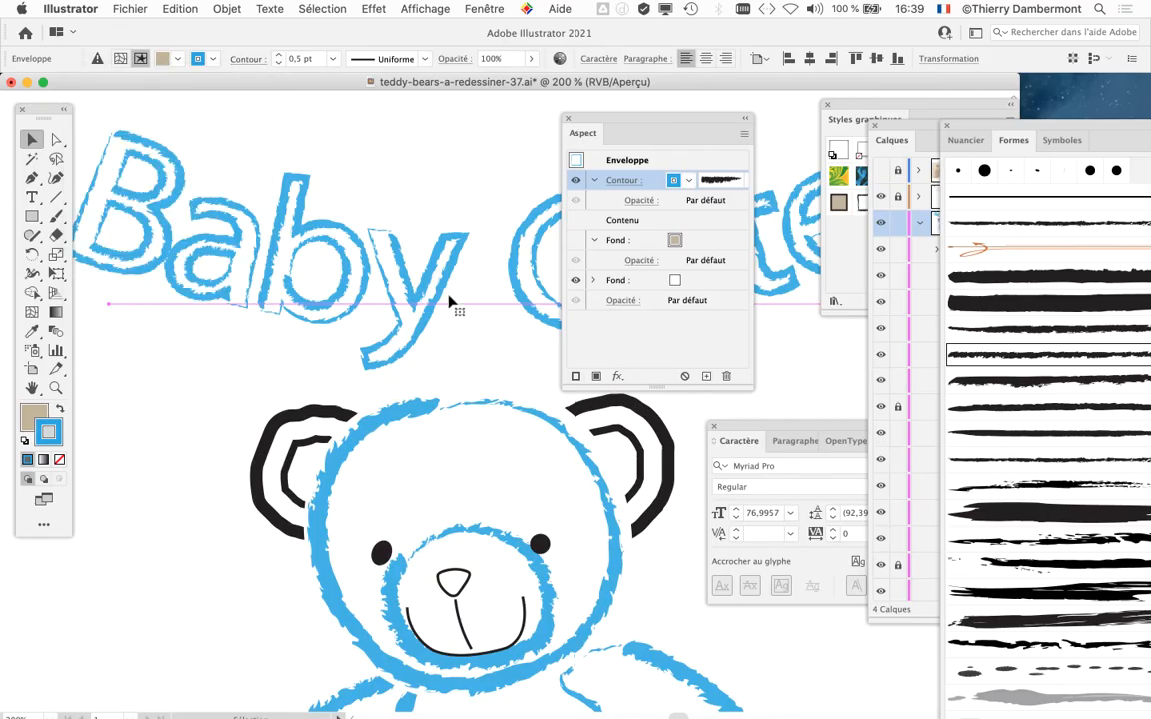
Move the Aspect panel off the lettering and compare the contour thickness of "Baby Cute" with the teddy bear's outlines.
drag(604, 118, 745, 105)
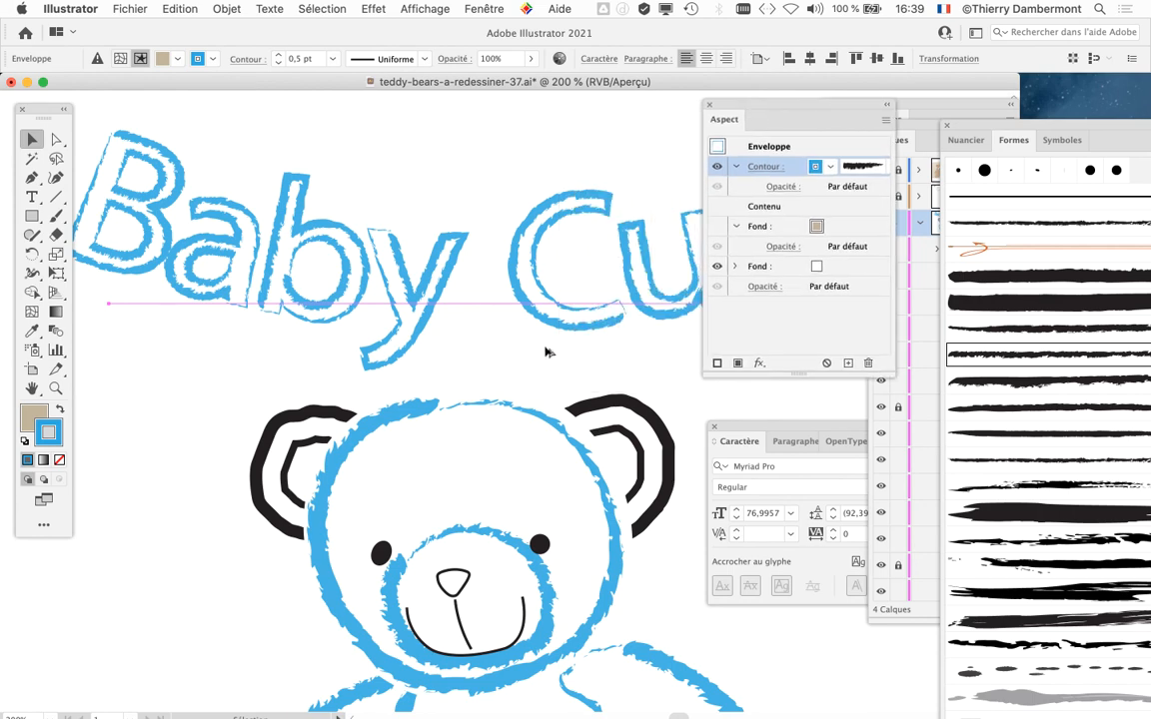
scroll(543, 368, down, 1)
scroll(542, 367, down, 1)
scroll(543, 368, down, 1)
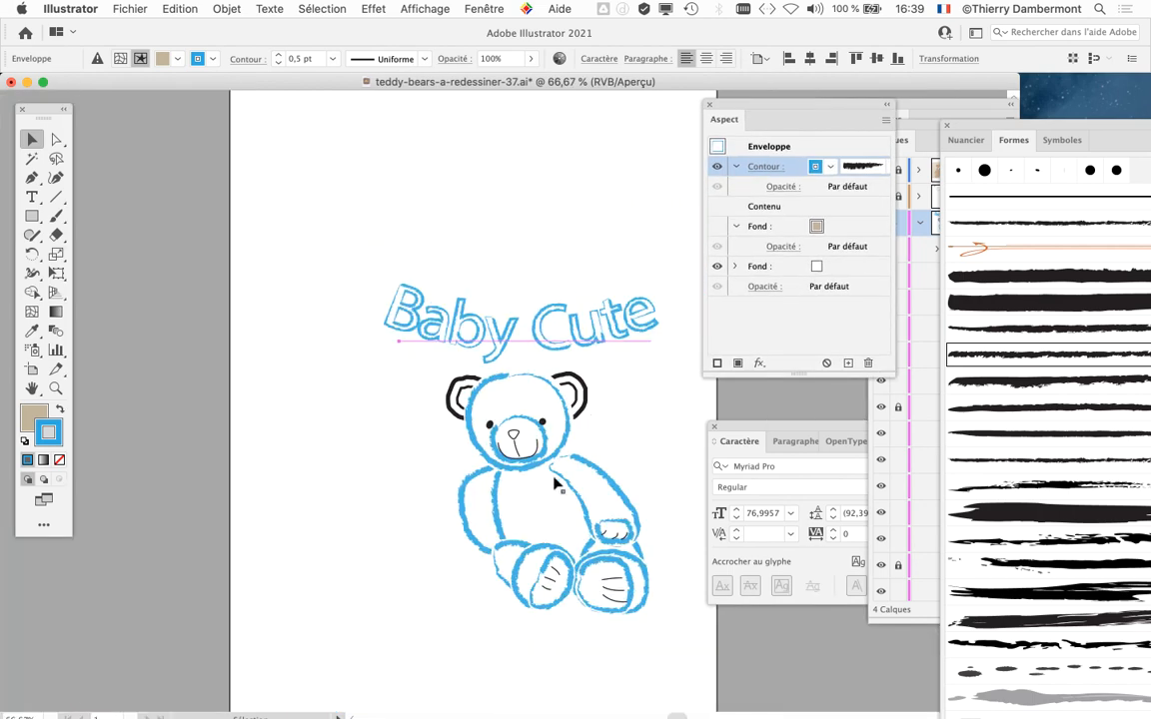
scroll(379, 377, right, 2)
scroll(388, 325, up, 2)
scroll(387, 325, down, 3)
scroll(388, 325, right, 3)
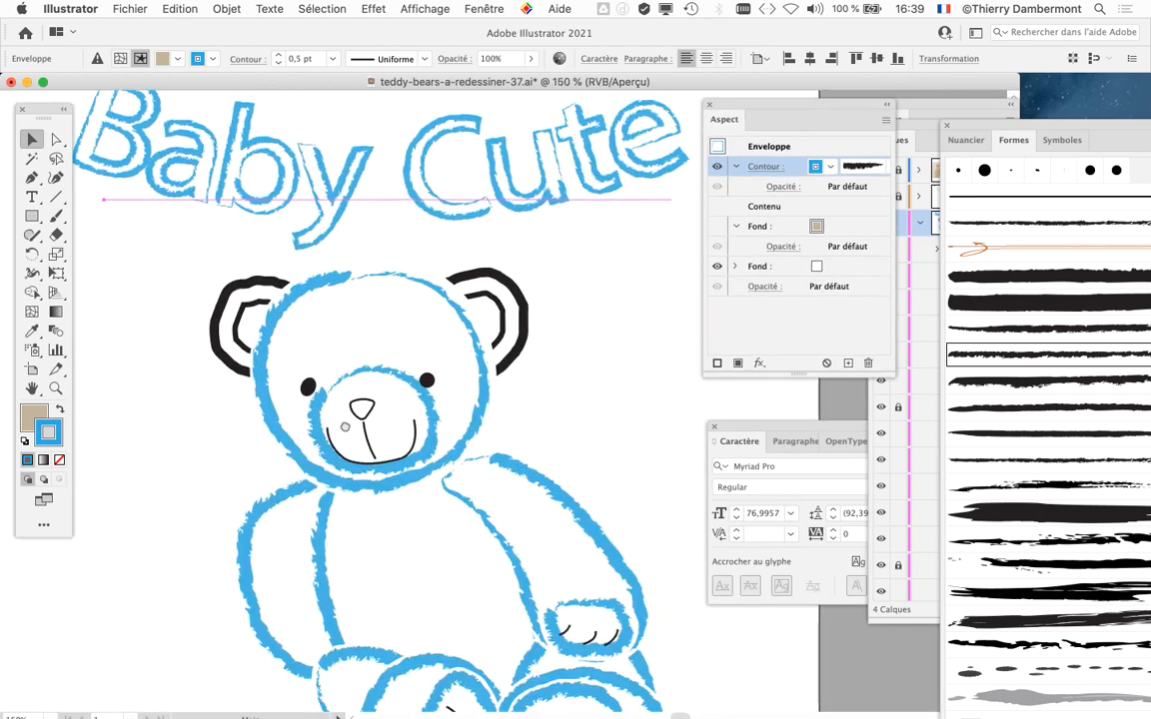